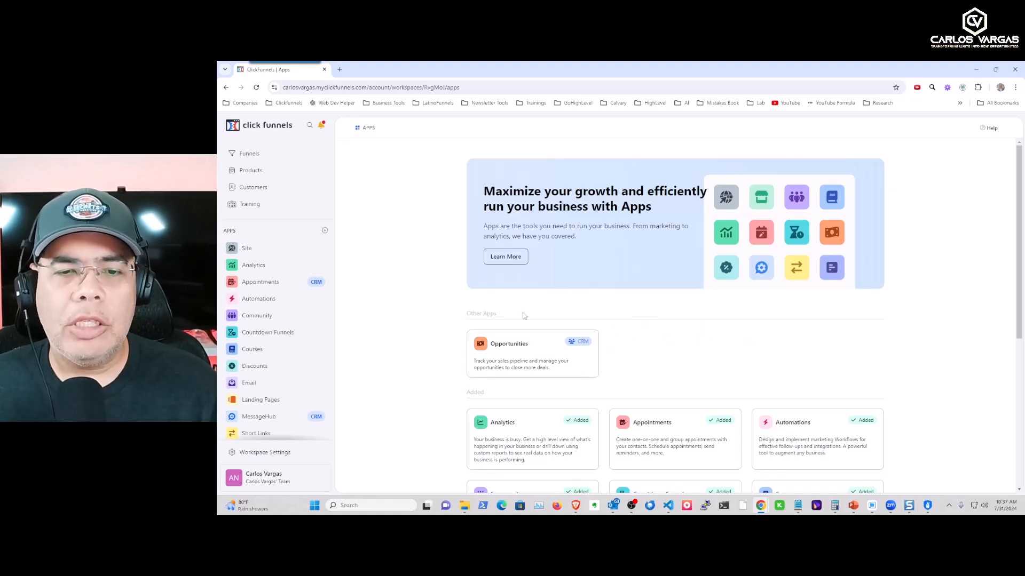
Open the Survey Workflows app and create a new survey workflow named "Demo Video Workflow"
{"action": "scroll", "coordinate": [643, 348], "scroll_direction": "down", "scroll_amount": 5}
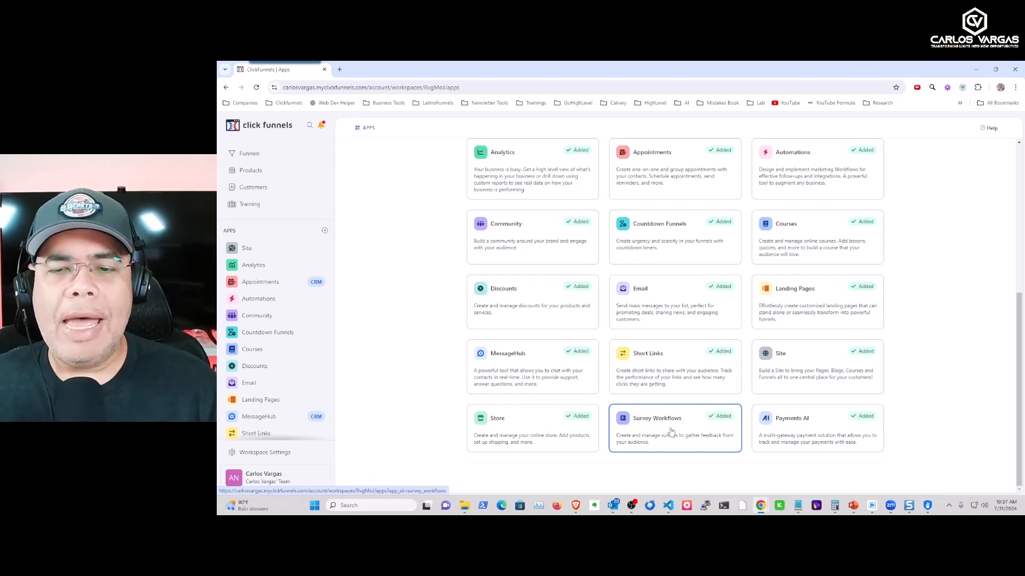
{"action": "scroll", "coordinate": [285, 360], "scroll_direction": "down", "scroll_amount": 1}
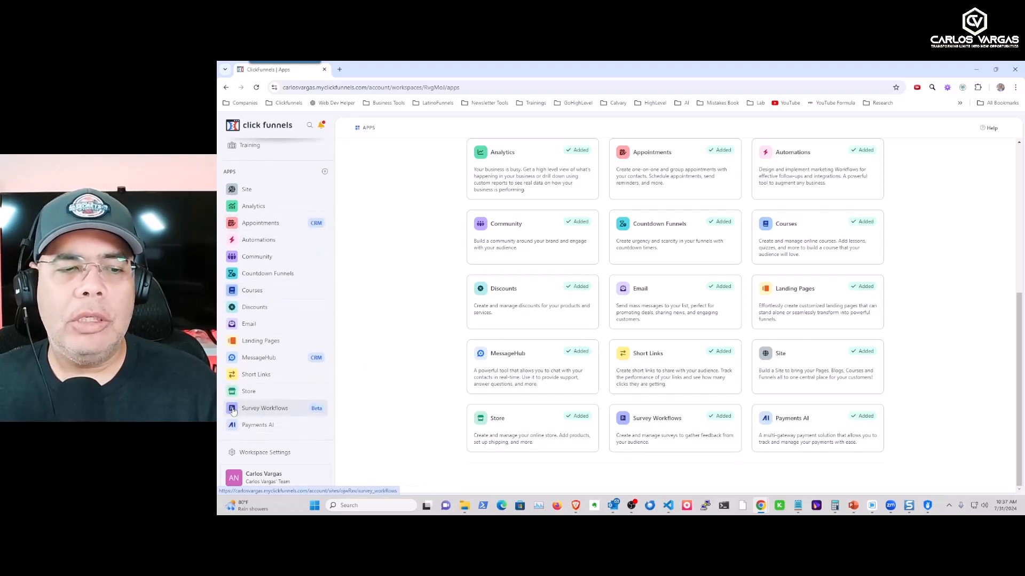
{"action": "left_click", "coordinate": [268, 411]}
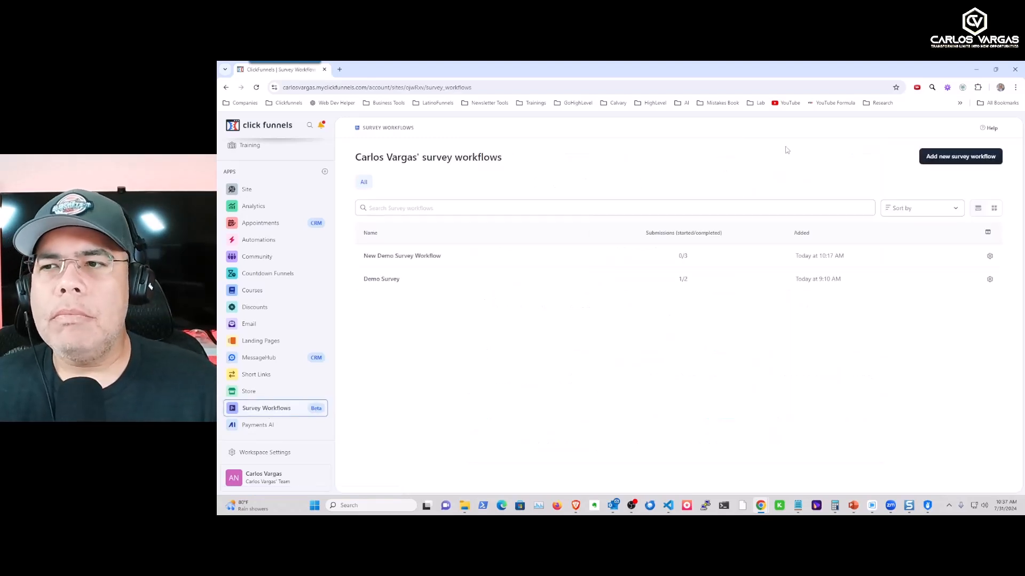
{"action": "left_click", "coordinate": [960, 157]}
{"action": "left_click", "coordinate": [678, 204]}
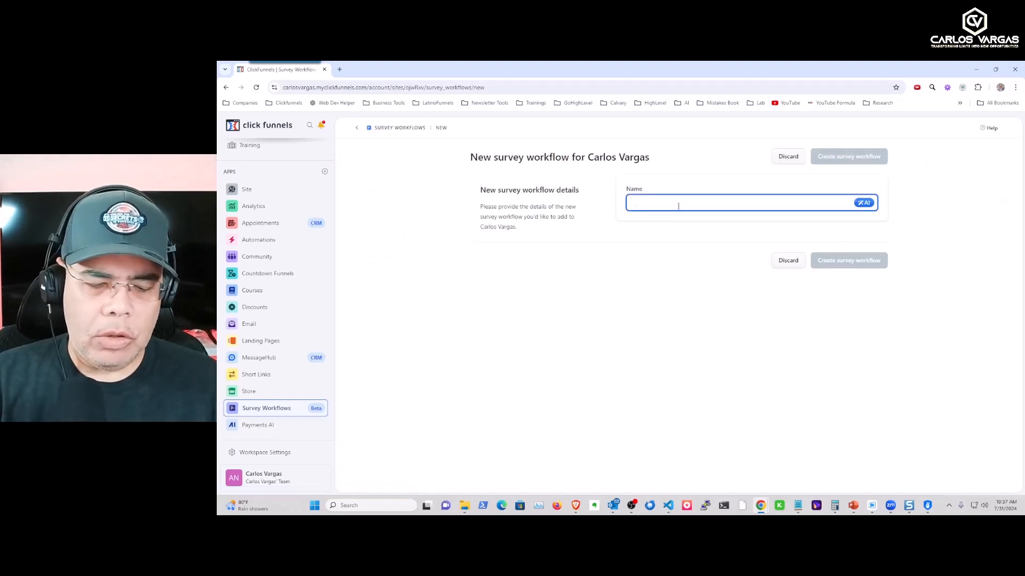
{"action": "type", "text": "Demo Video Workflow"}
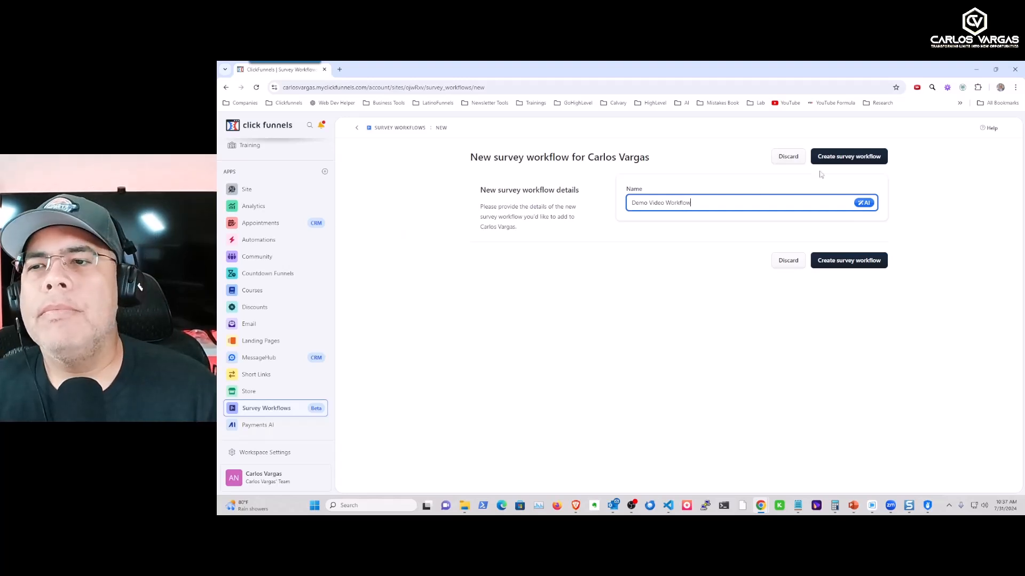
{"action": "left_click", "coordinate": [845, 157]}
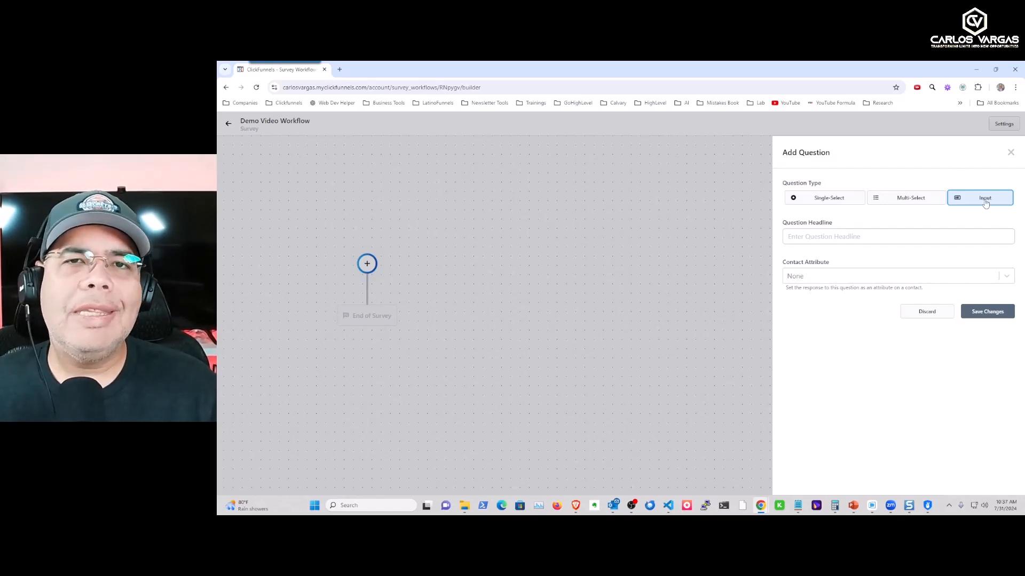
Add an Input question with the headline "What is your email", map it to the Email contact attribute and save it
{"action": "left_click", "coordinate": [896, 203]}
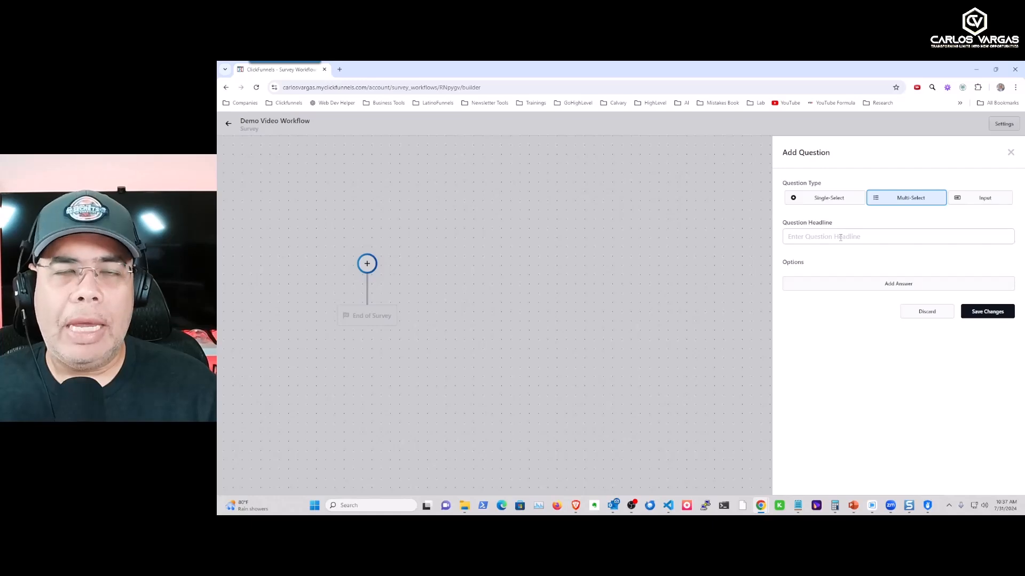
{"action": "left_click", "coordinate": [822, 202]}
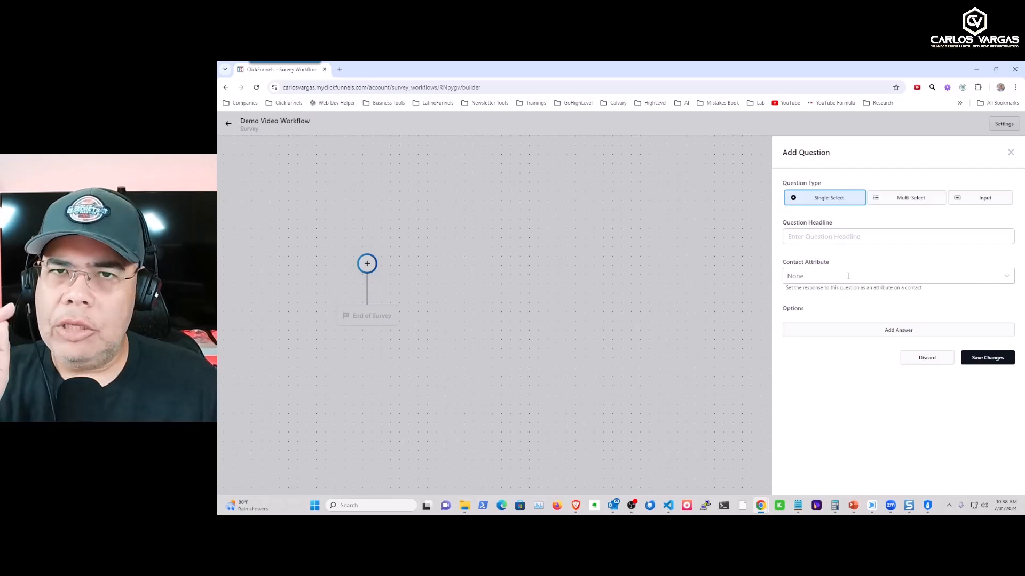
{"action": "left_click", "coordinate": [983, 201]}
{"action": "left_click", "coordinate": [868, 236]}
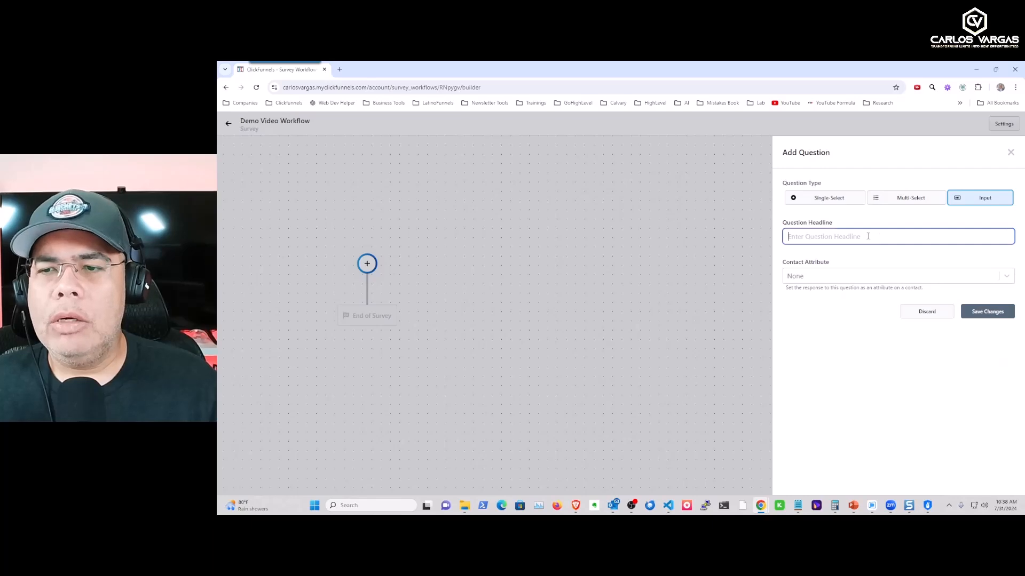
{"action": "type", "text": "What is your "}
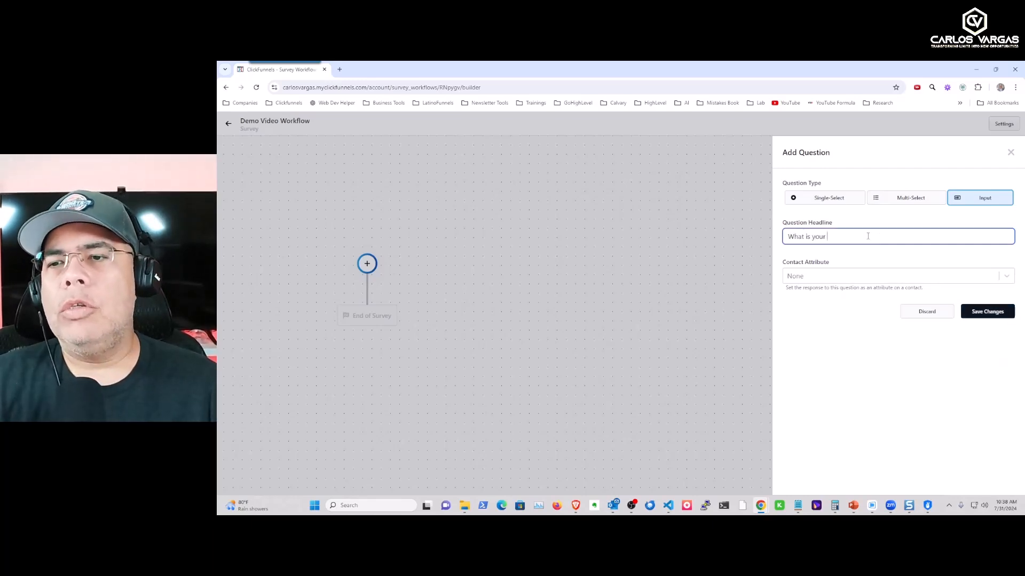
{"action": "type", "text": "email"}
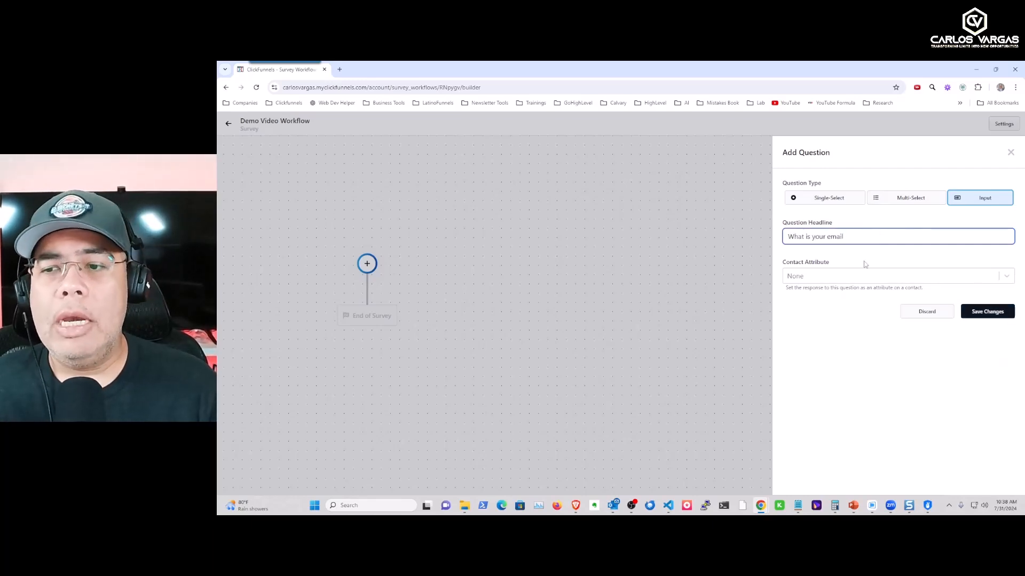
{"action": "left_click", "coordinate": [1006, 277]}
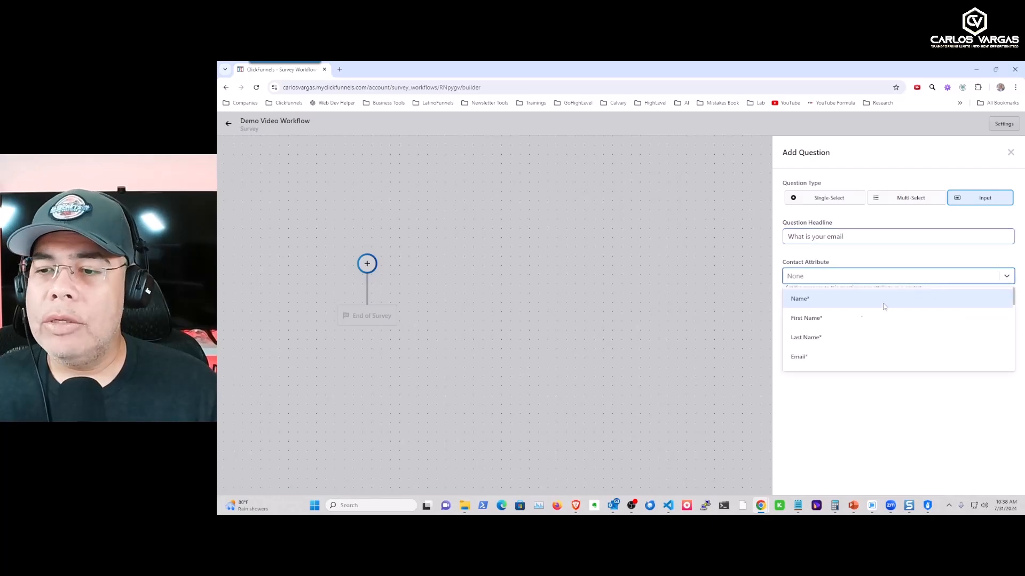
{"action": "left_click", "coordinate": [811, 362]}
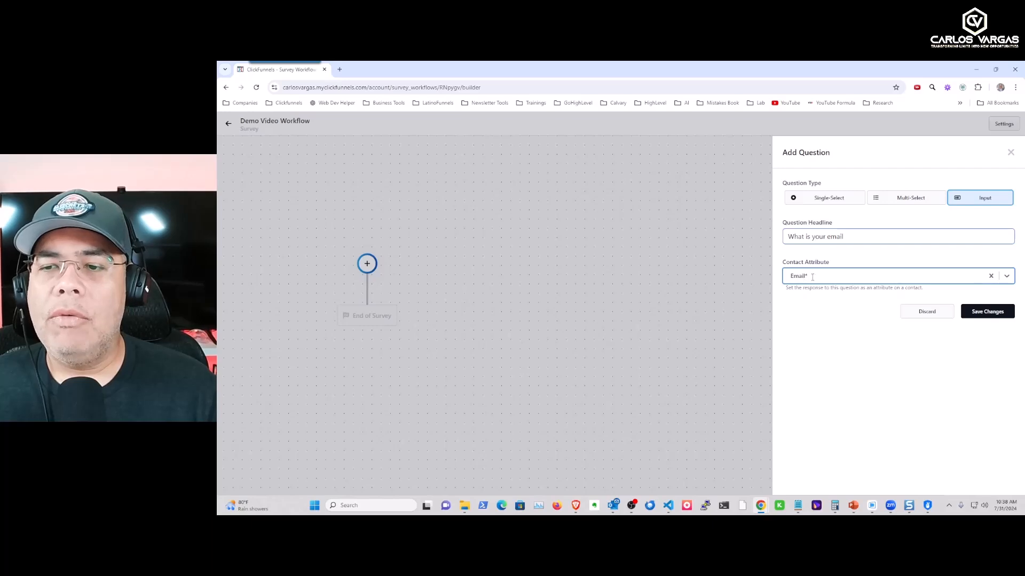
{"action": "left_click", "coordinate": [986, 313]}
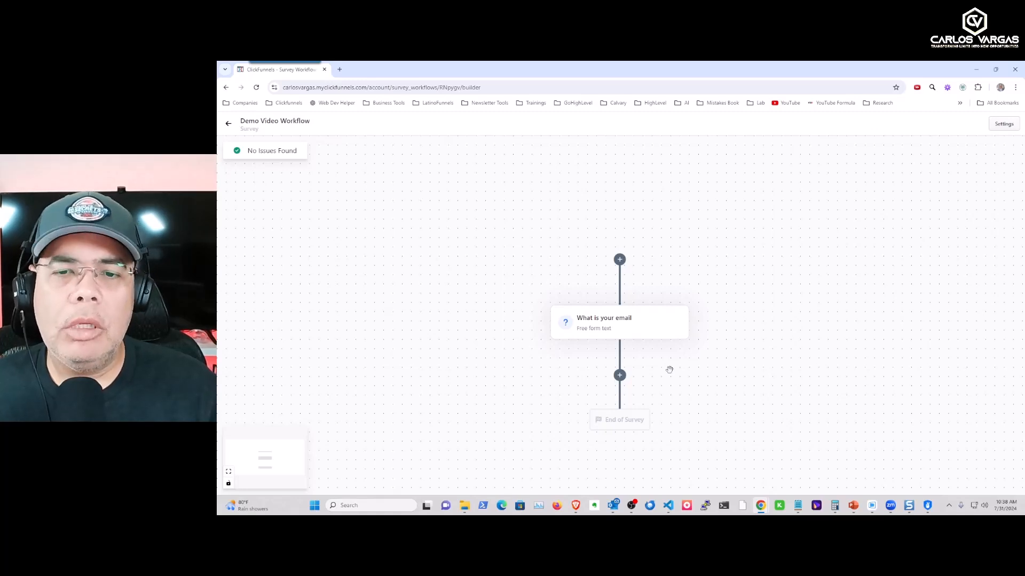
Add an Input question "What is your First Name?" before the email question, mapped to the First Name contact attribute, and save it
{"action": "left_click", "coordinate": [620, 264]}
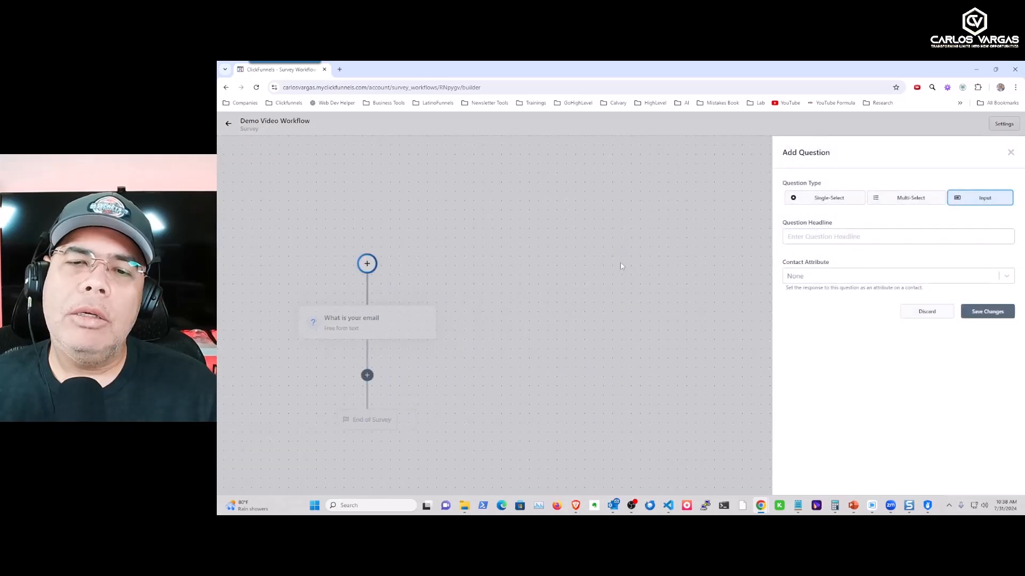
{"action": "left_click", "coordinate": [811, 236]}
{"action": "type", "text": "What is your"}
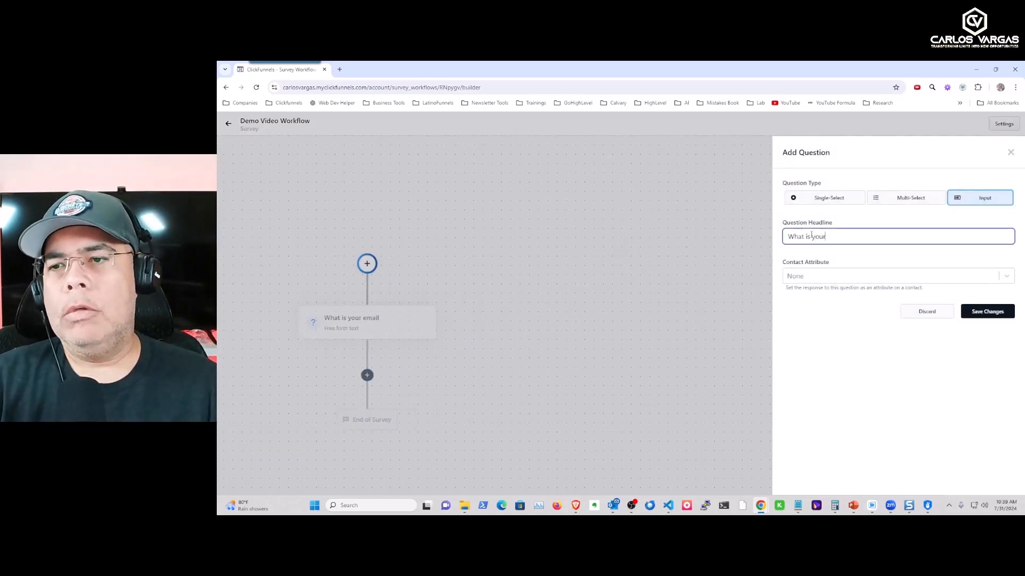
{"action": "type", "text": " First Name"}
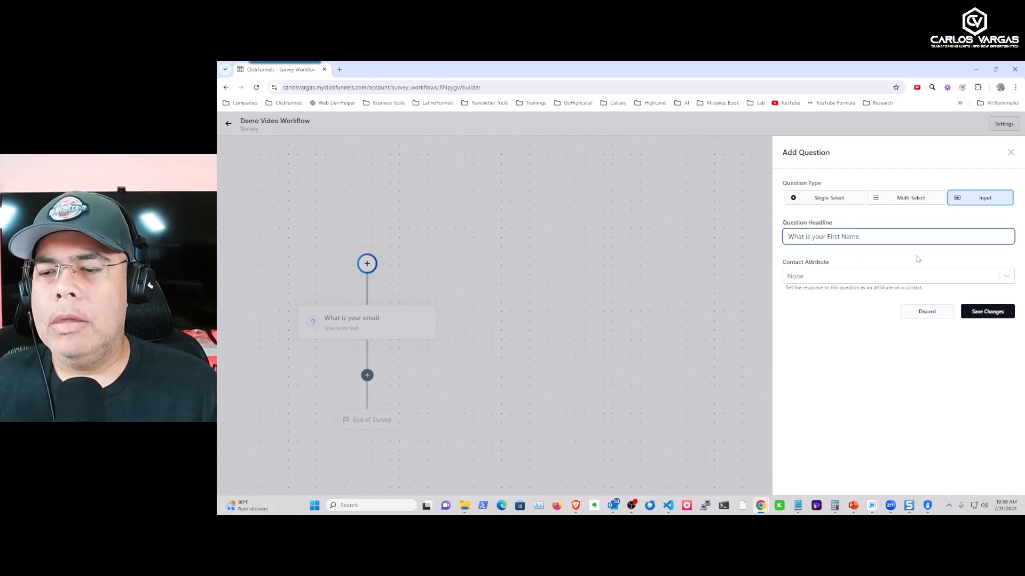
{"action": "type", "text": "?"}
{"action": "left_click", "coordinate": [1006, 276]}
{"action": "left_click", "coordinate": [818, 319]}
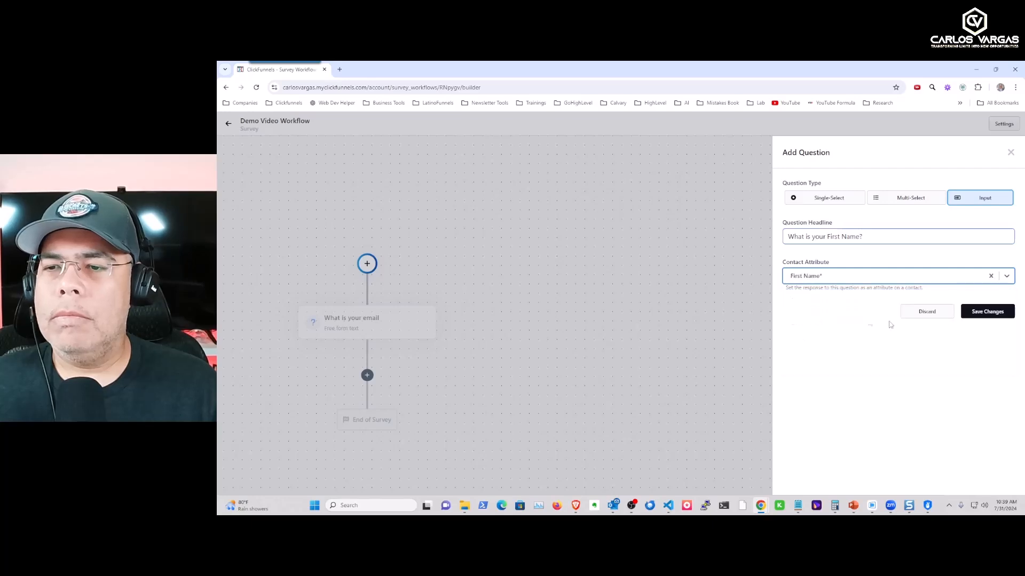
{"action": "left_click", "coordinate": [985, 312]}
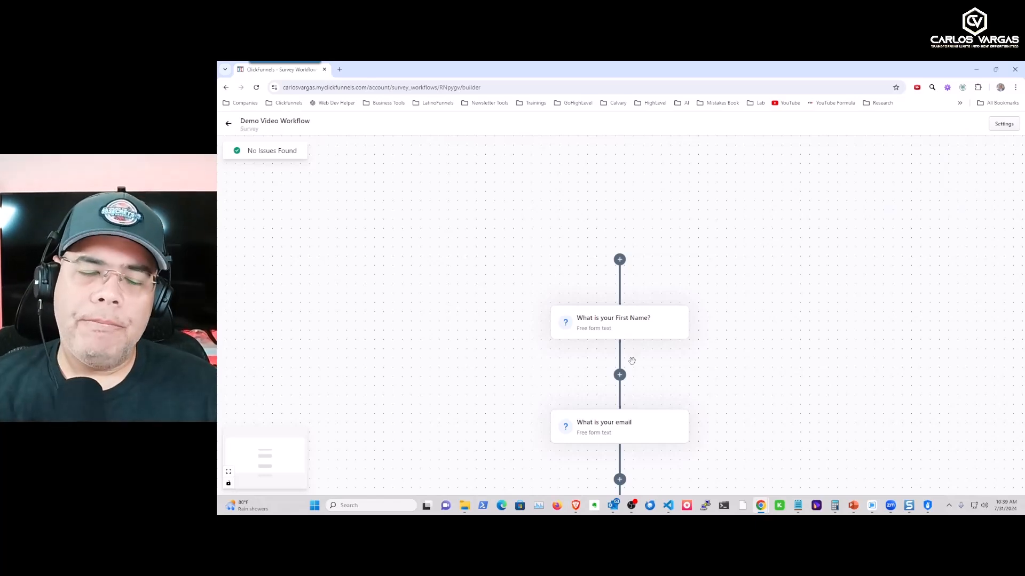
Start a Single-Select question after the email question with the headline "What is your favorite food?"
{"action": "scroll", "coordinate": [702, 363], "scroll_direction": "down", "scroll_amount": 2}
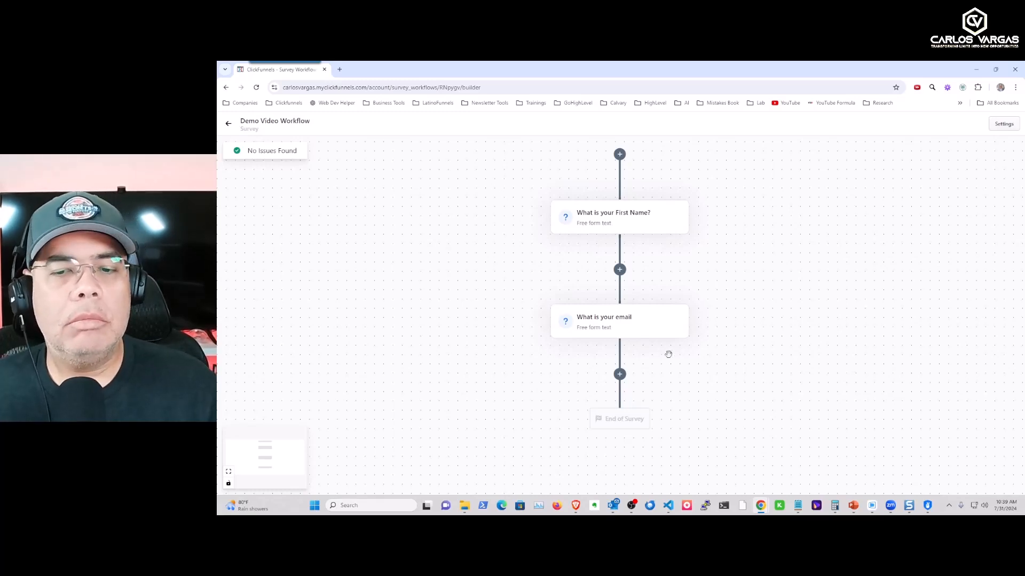
{"action": "left_click", "coordinate": [620, 375]}
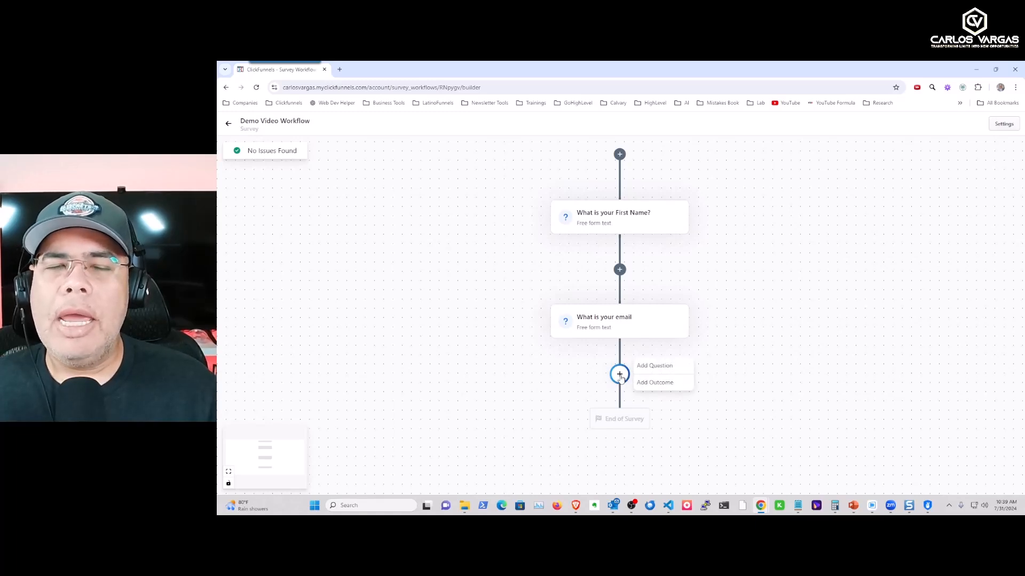
{"action": "left_click", "coordinate": [662, 366]}
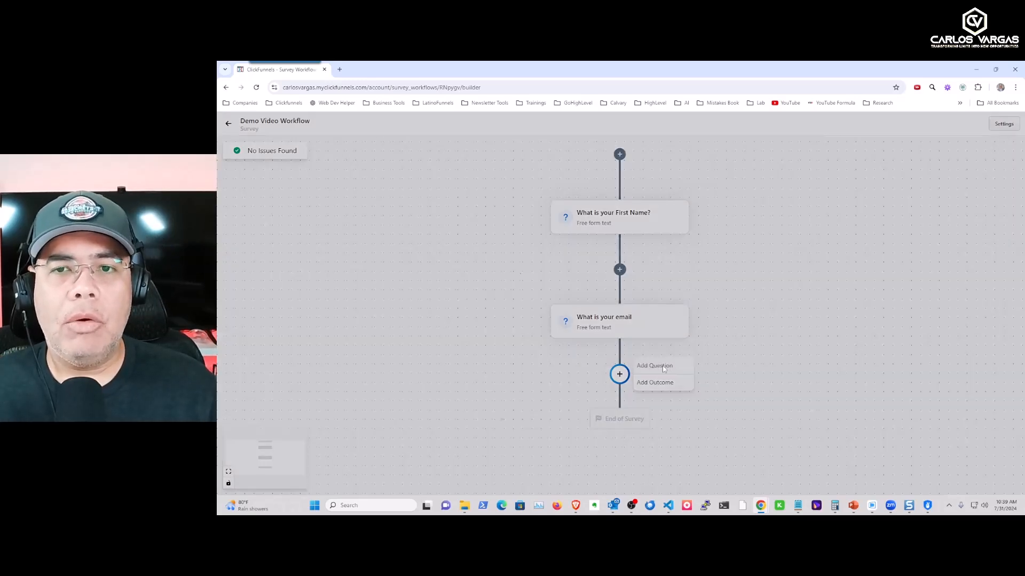
{"action": "left_click", "coordinate": [825, 200]}
{"action": "left_click", "coordinate": [835, 235]}
{"action": "type", "text": "What i"}
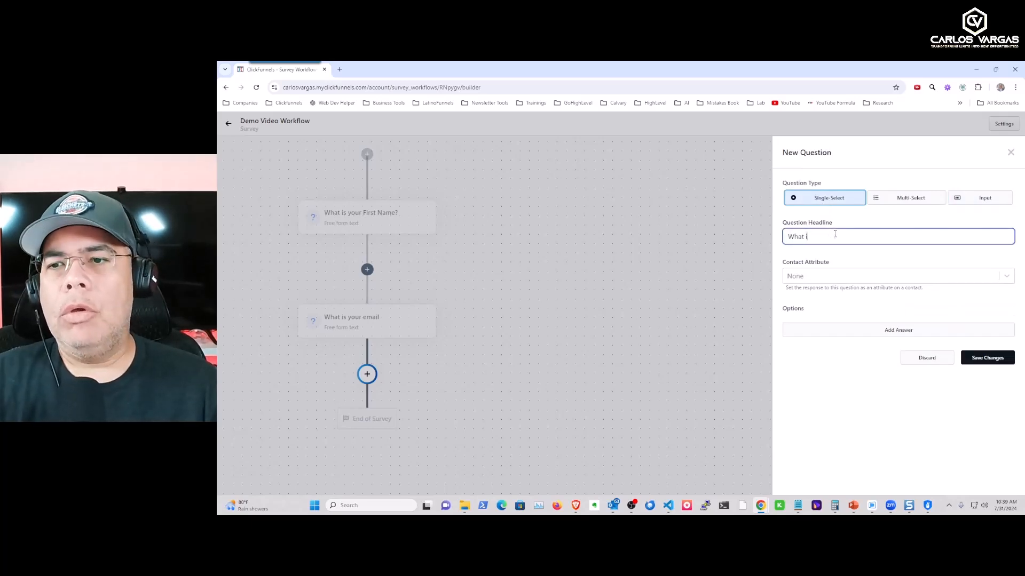
{"action": "type", "text": "s your favorite food?"}
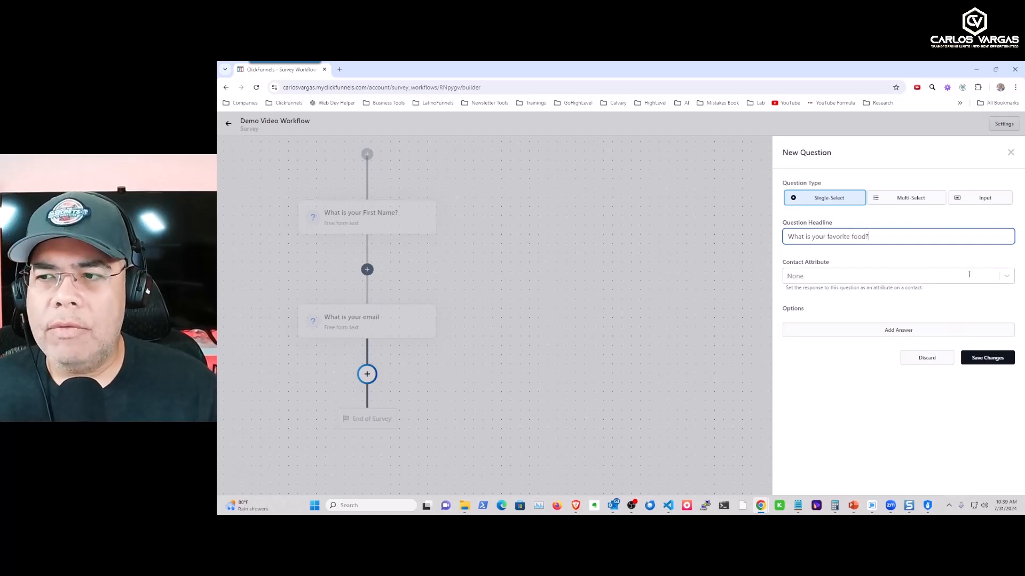
Set the favorite food question's contact attribute to Favfood
{"action": "left_click", "coordinate": [836, 276]}
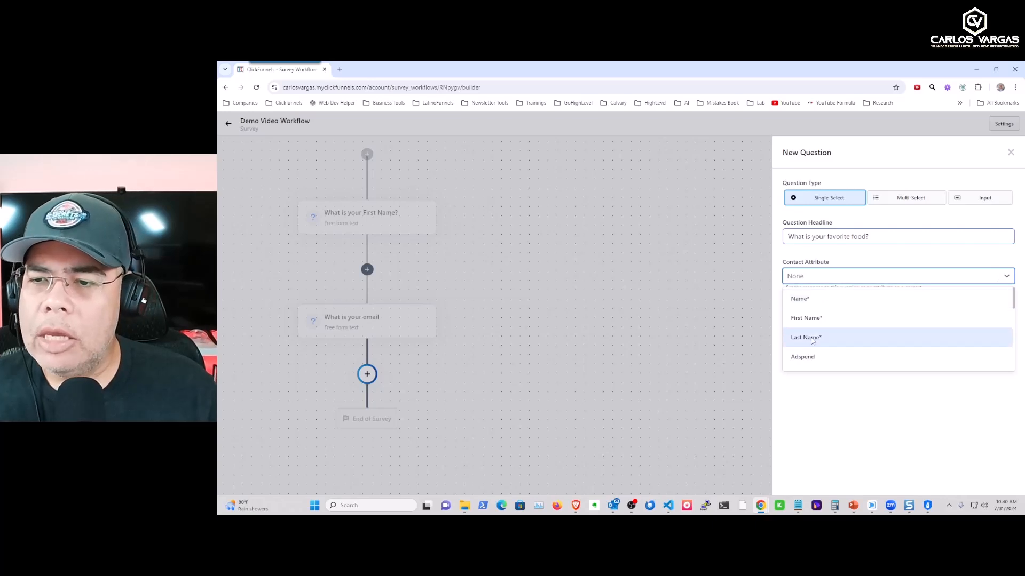
{"action": "scroll", "coordinate": [817, 342], "scroll_direction": "down", "scroll_amount": 1}
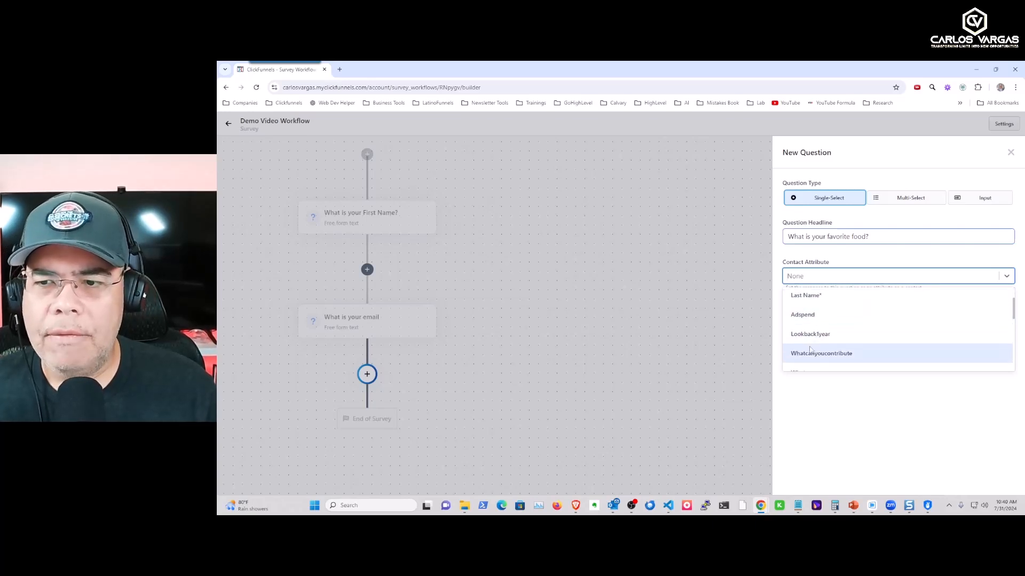
{"action": "scroll", "coordinate": [810, 347], "scroll_direction": "down", "scroll_amount": 1}
{"action": "scroll", "coordinate": [811, 328], "scroll_direction": "down", "scroll_amount": 1}
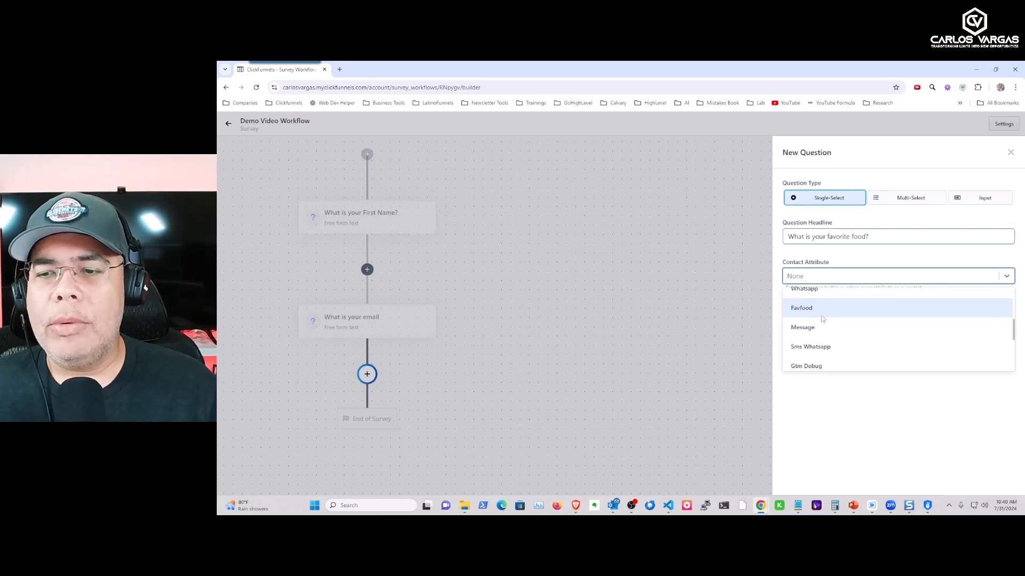
{"action": "scroll", "coordinate": [811, 320], "scroll_direction": "down", "scroll_amount": 5}
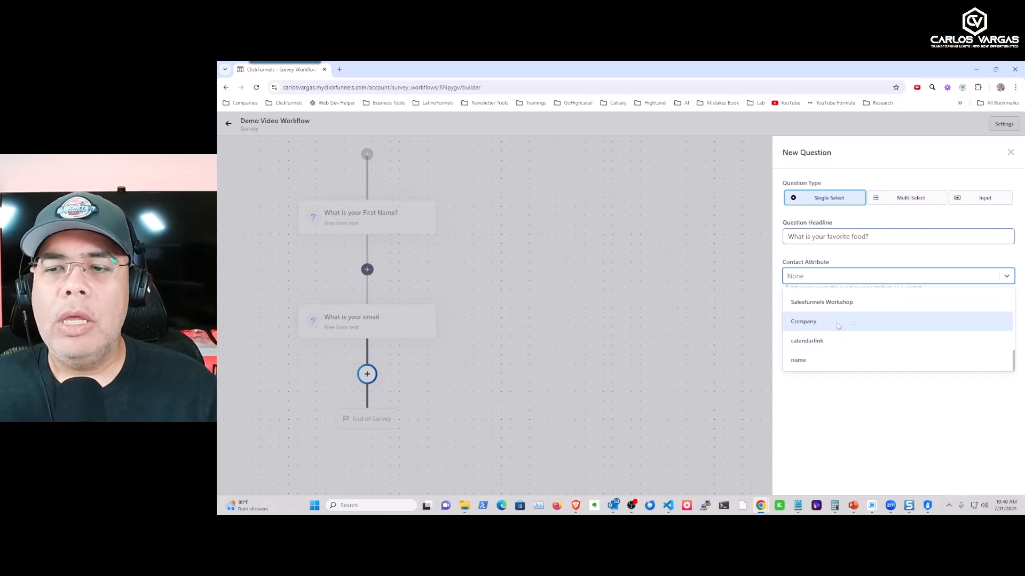
{"action": "scroll", "coordinate": [821, 321], "scroll_direction": "up", "scroll_amount": 3}
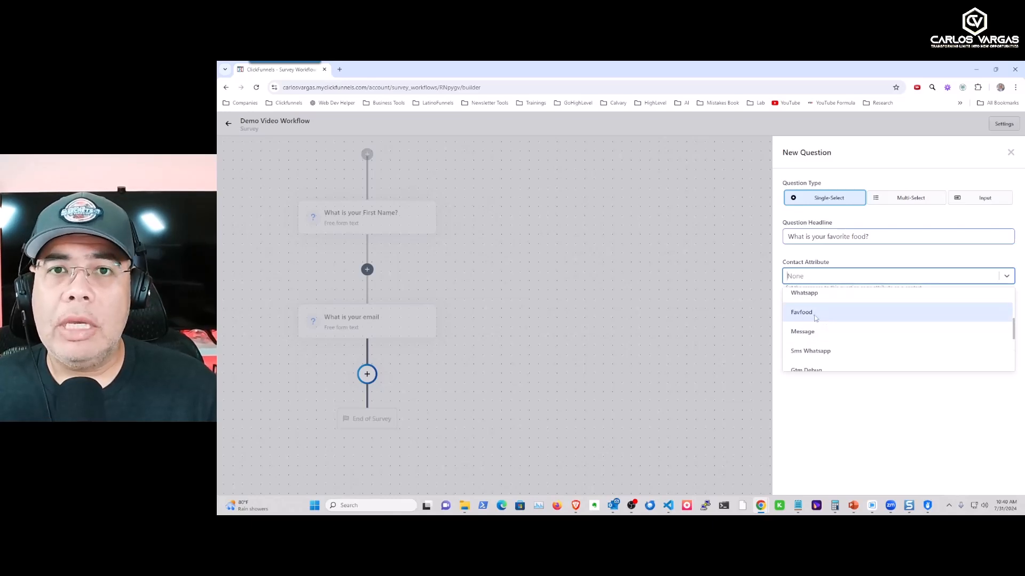
{"action": "left_click", "coordinate": [816, 319]}
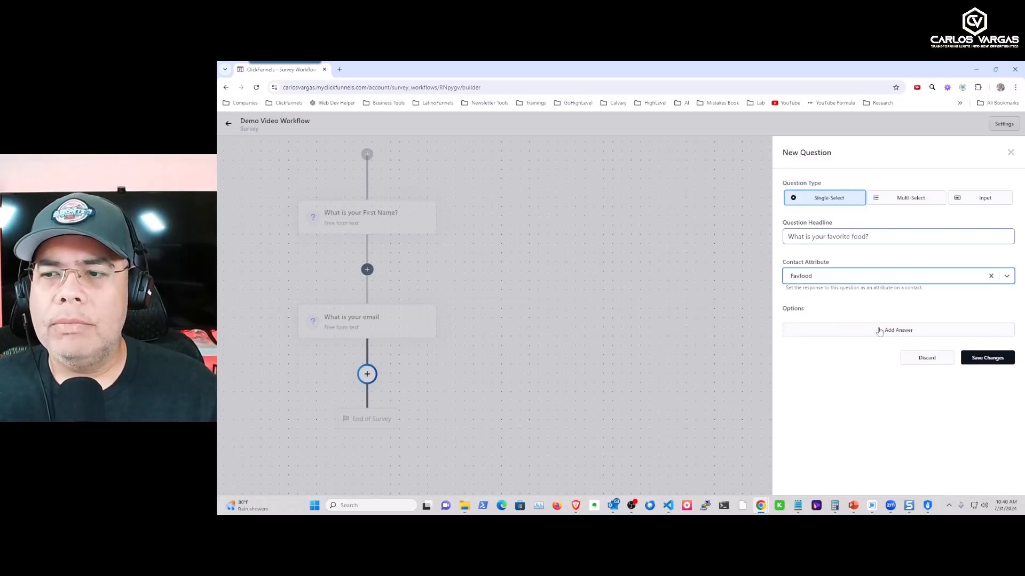
Add the answers Pizza, Burger and Italian to the favorite food question and save it
{"action": "left_click", "coordinate": [841, 329]}
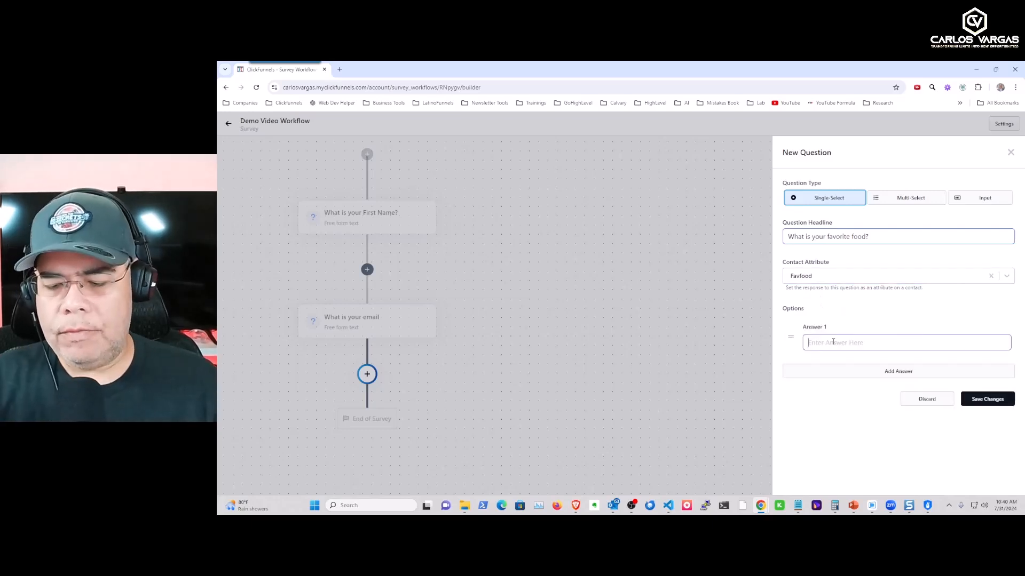
{"action": "type", "text": "Pizza"}
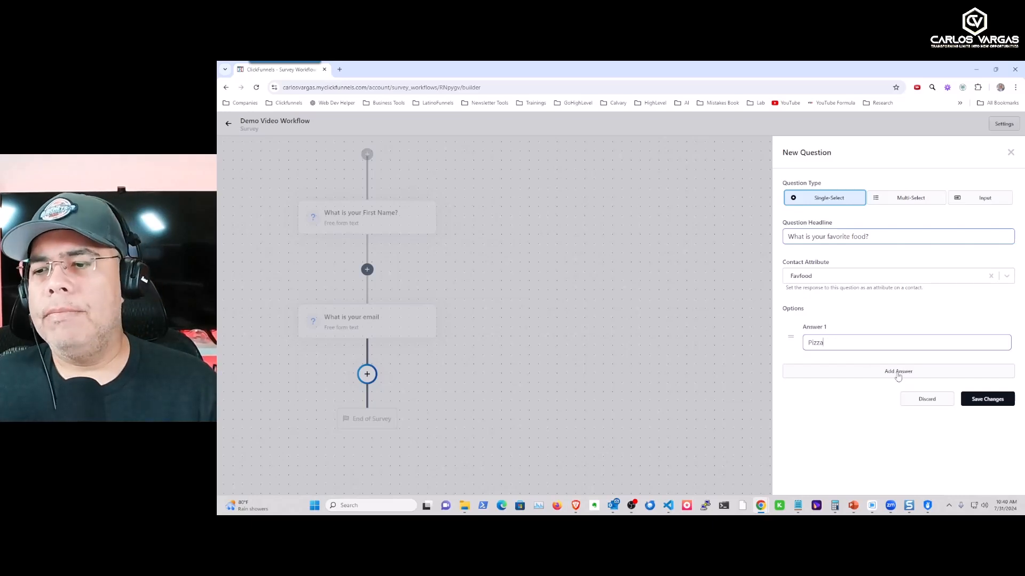
{"action": "left_click", "coordinate": [898, 374]}
{"action": "type", "text": "Burger"}
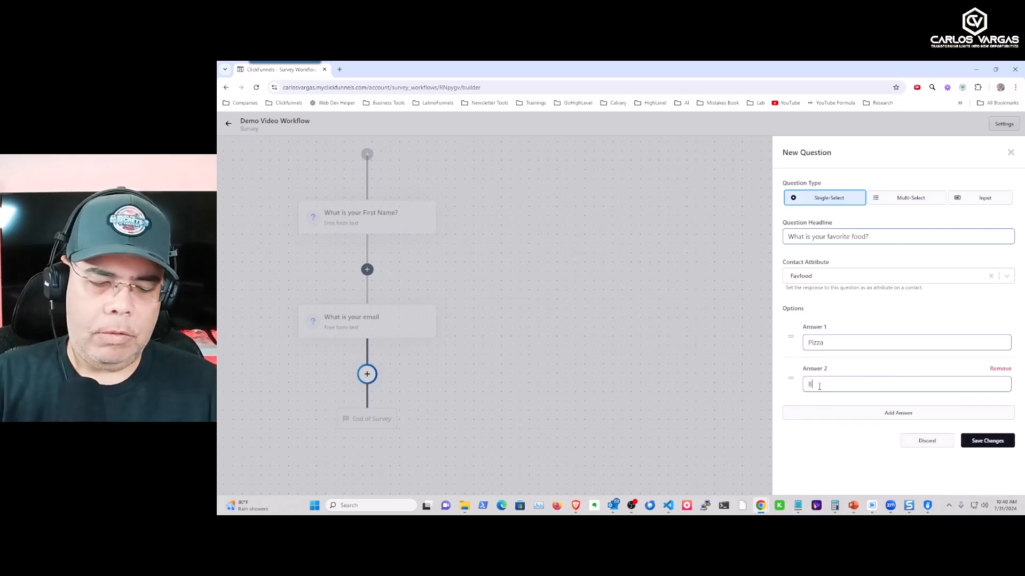
{"action": "left_click", "coordinate": [887, 414]}
{"action": "type", "text": "Italian"}
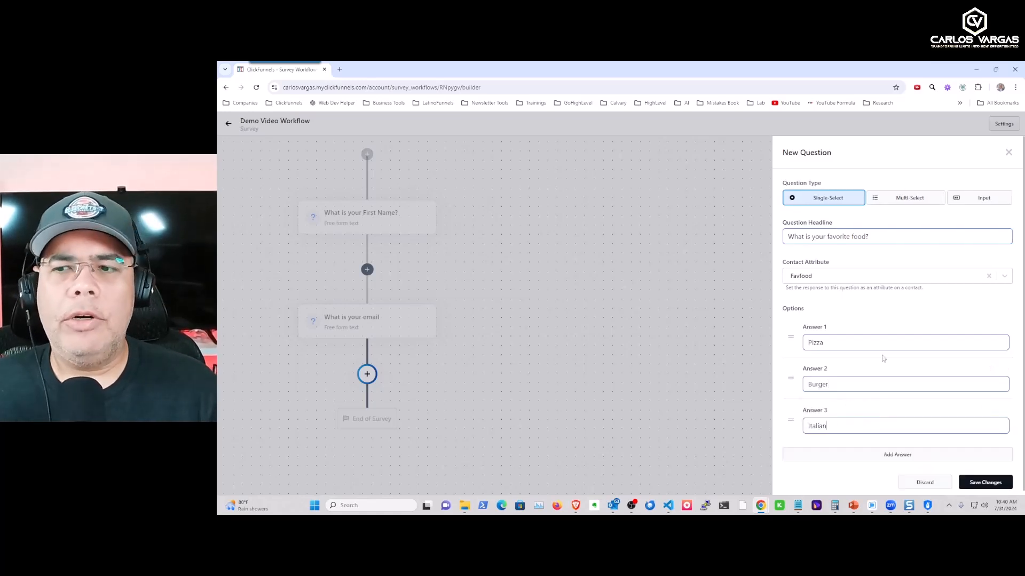
{"action": "scroll", "coordinate": [934, 454], "scroll_direction": "down", "scroll_amount": 1}
{"action": "left_click", "coordinate": [983, 478]}
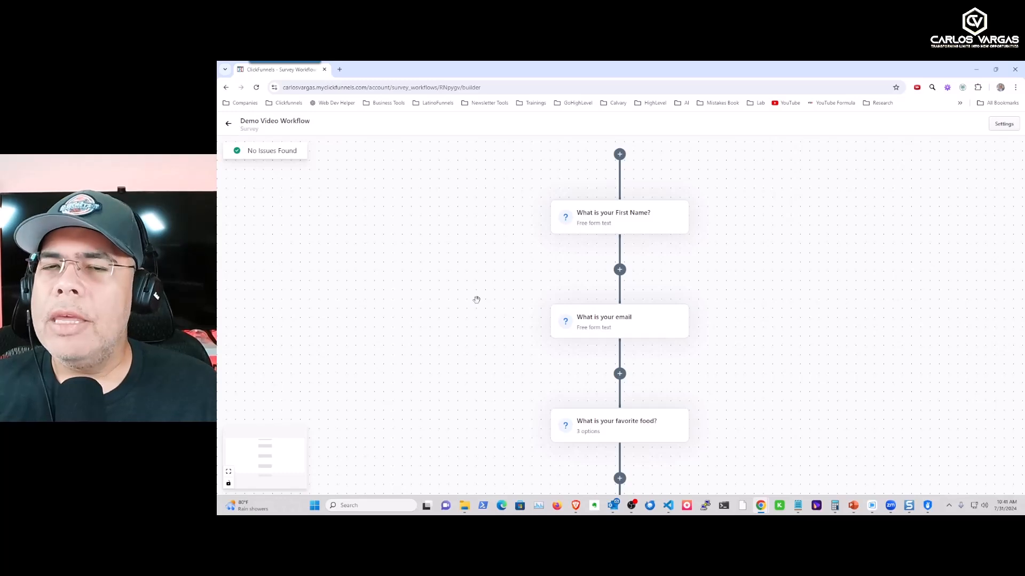
Add a Redirect outcome directly after the favorite food question
{"action": "scroll", "coordinate": [678, 356], "scroll_direction": "down", "scroll_amount": 2}
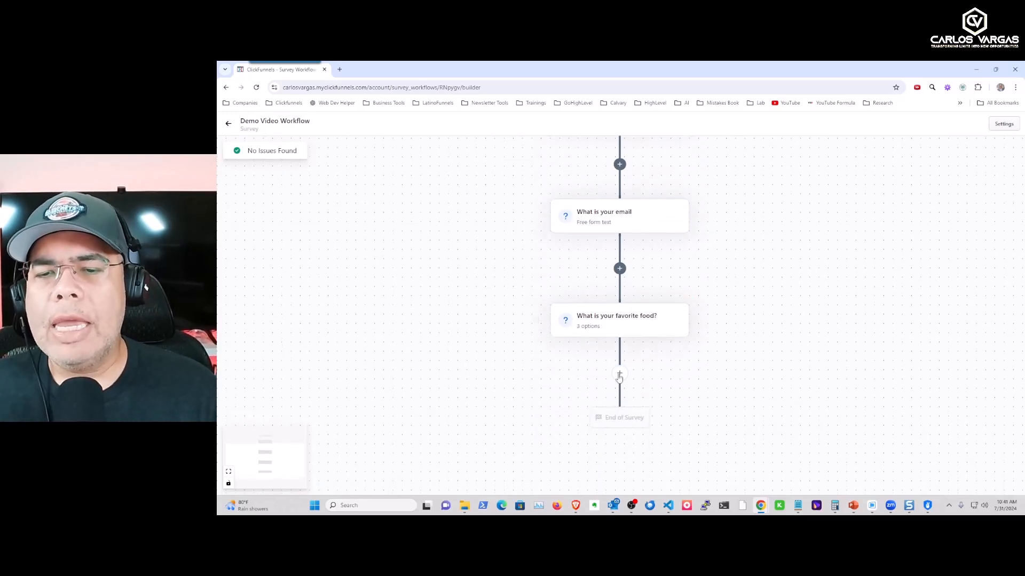
{"action": "left_click", "coordinate": [619, 374]}
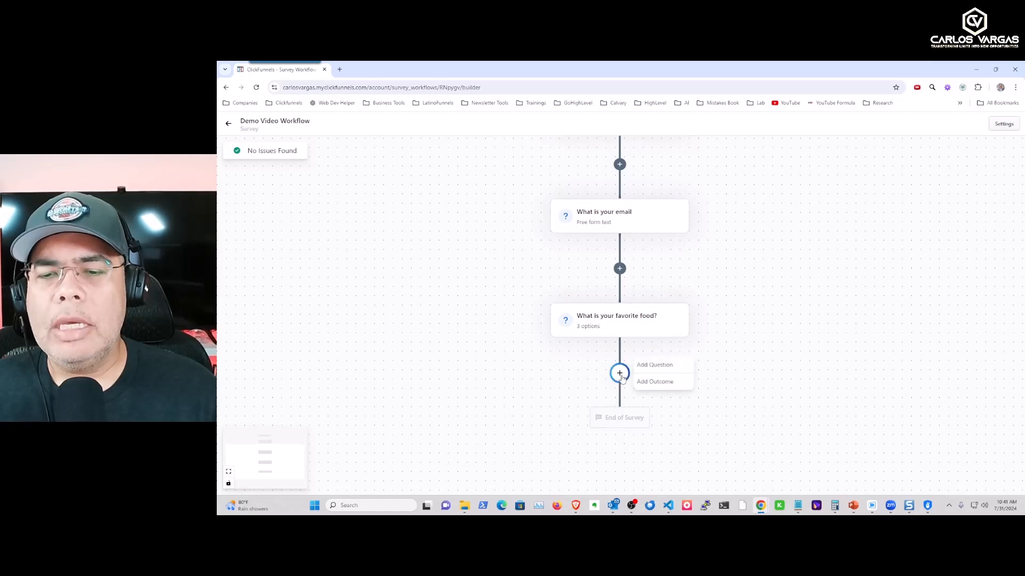
{"action": "left_click", "coordinate": [651, 382]}
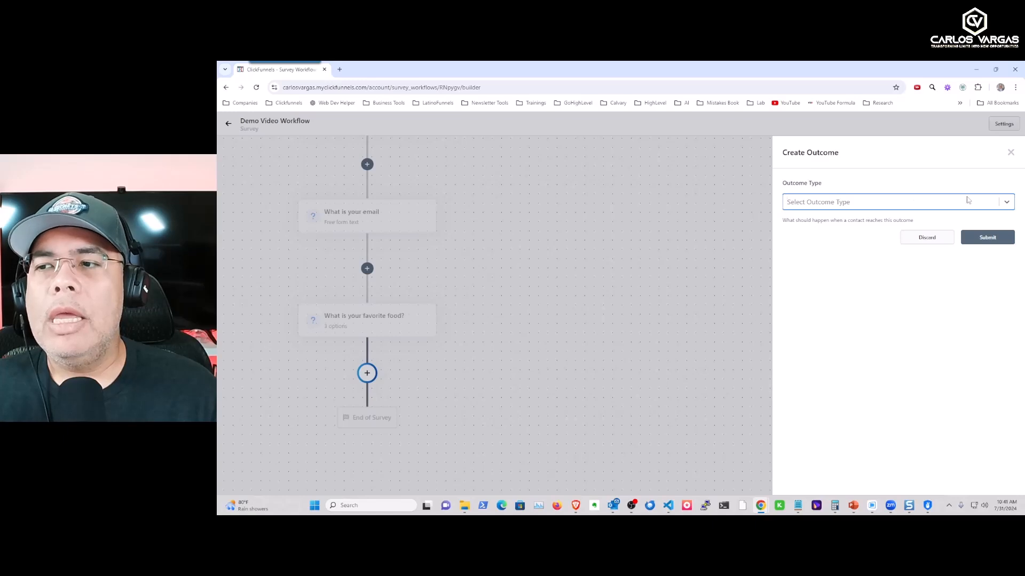
{"action": "left_click", "coordinate": [1007, 203]}
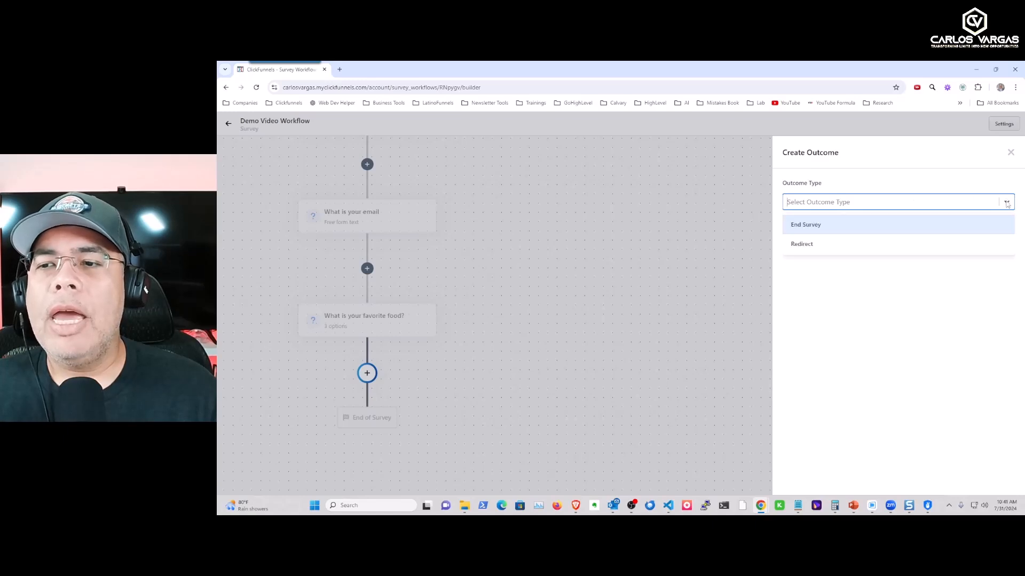
{"action": "left_click", "coordinate": [809, 246]}
{"action": "left_click", "coordinate": [983, 235]}
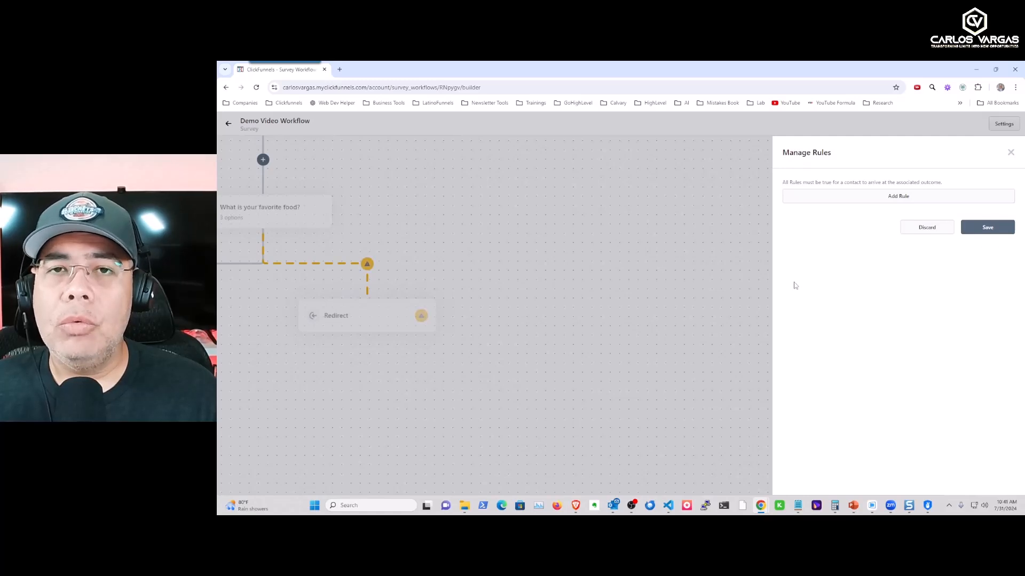
Add and save a rule for the redirect requiring the answer to "What is your favorite food?" to be equal to Pizza
{"action": "left_click", "coordinate": [901, 198]}
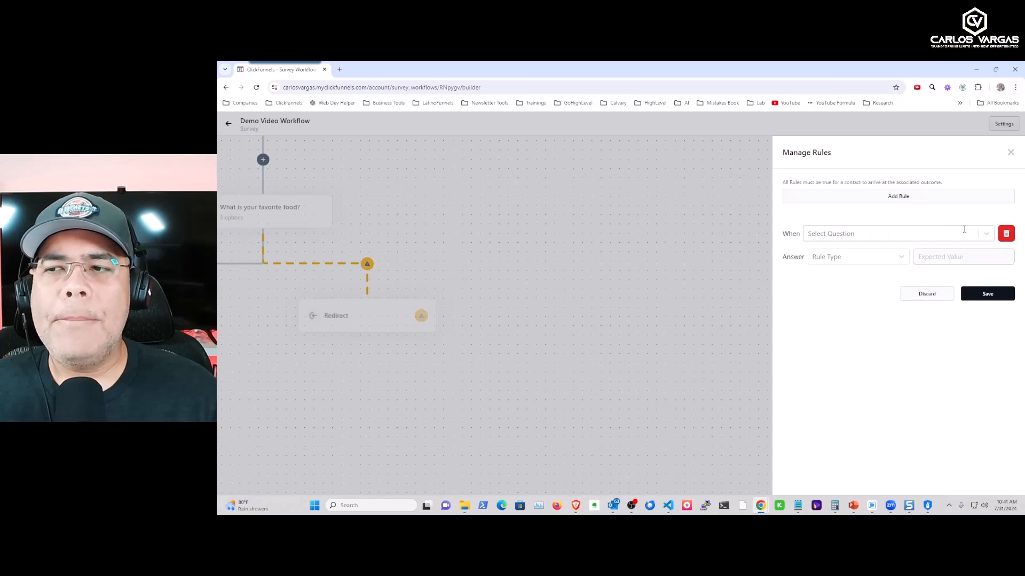
{"action": "left_click", "coordinate": [986, 235]}
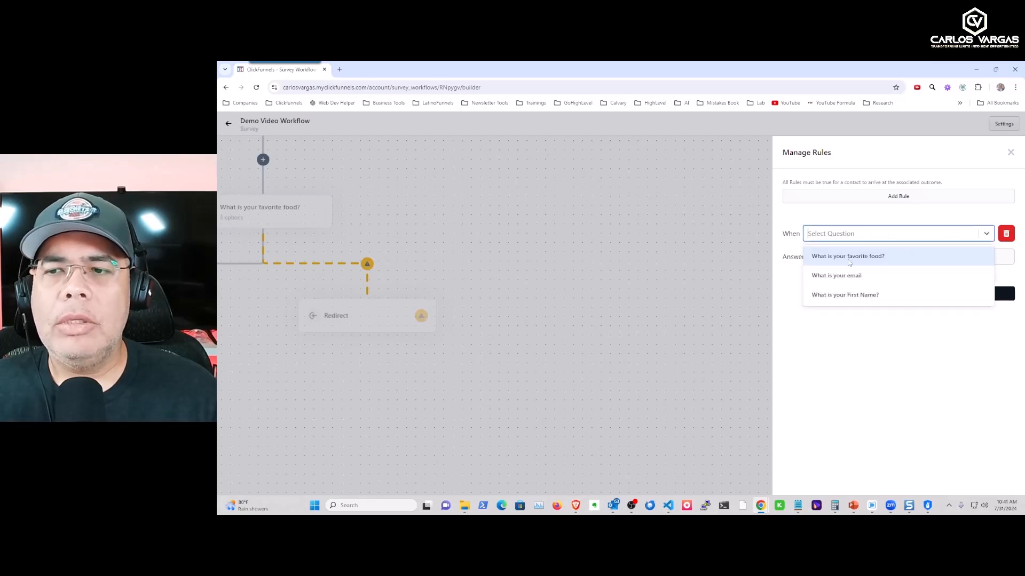
{"action": "left_click", "coordinate": [870, 260]}
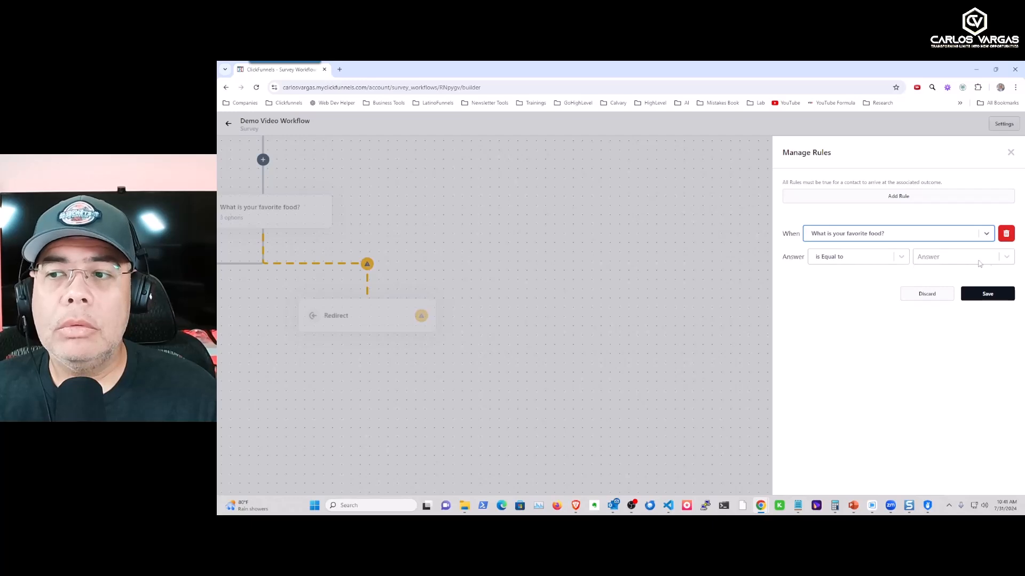
{"action": "left_click", "coordinate": [945, 260]}
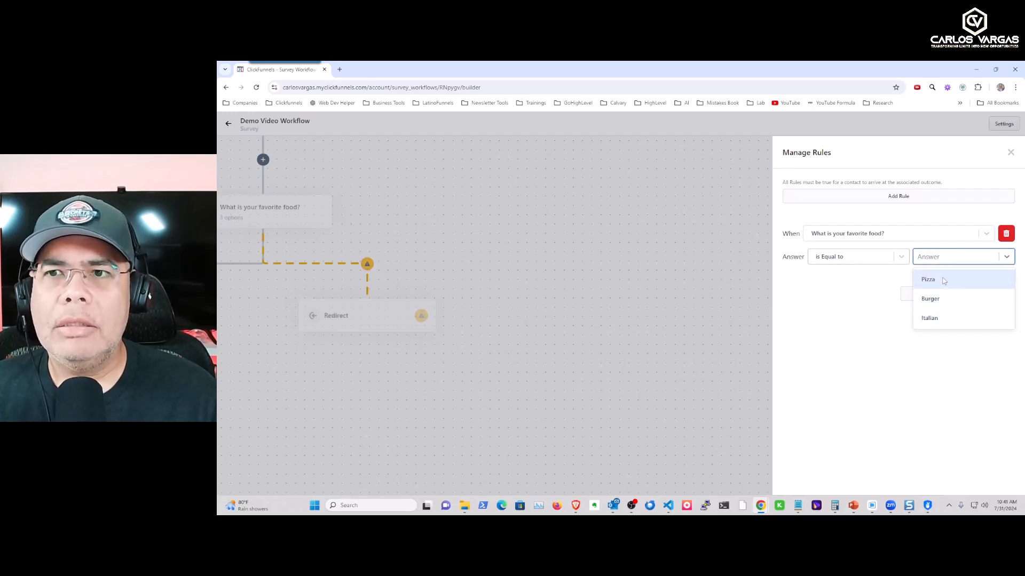
{"action": "left_click", "coordinate": [944, 283]}
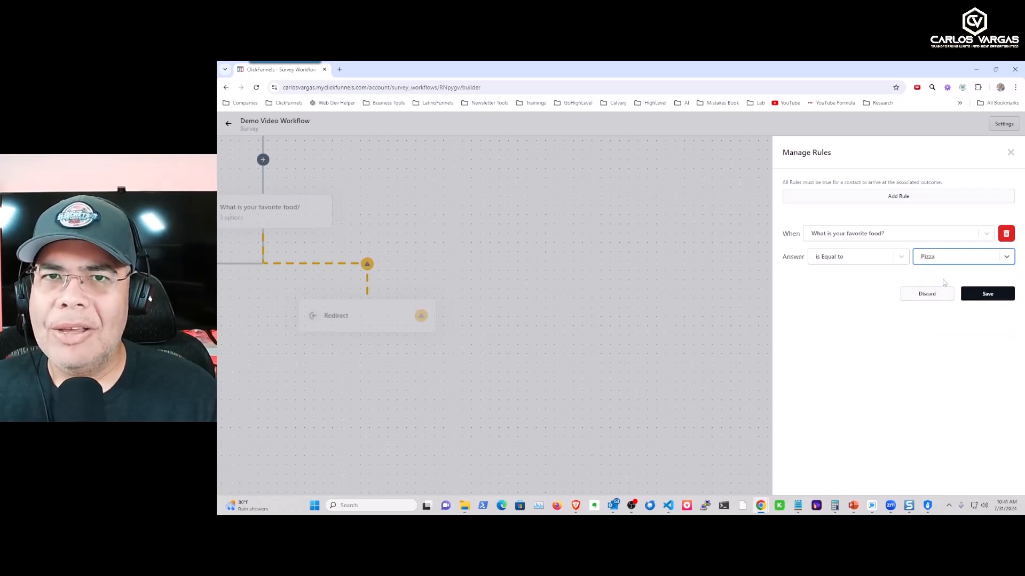
{"action": "left_click", "coordinate": [987, 294]}
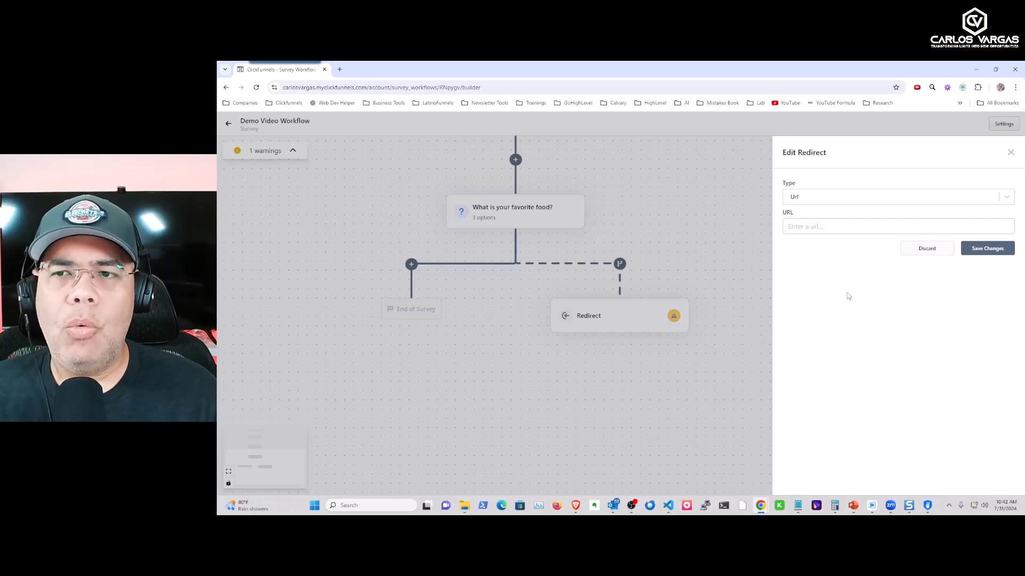
{"action": "left_click", "coordinate": [887, 199]}
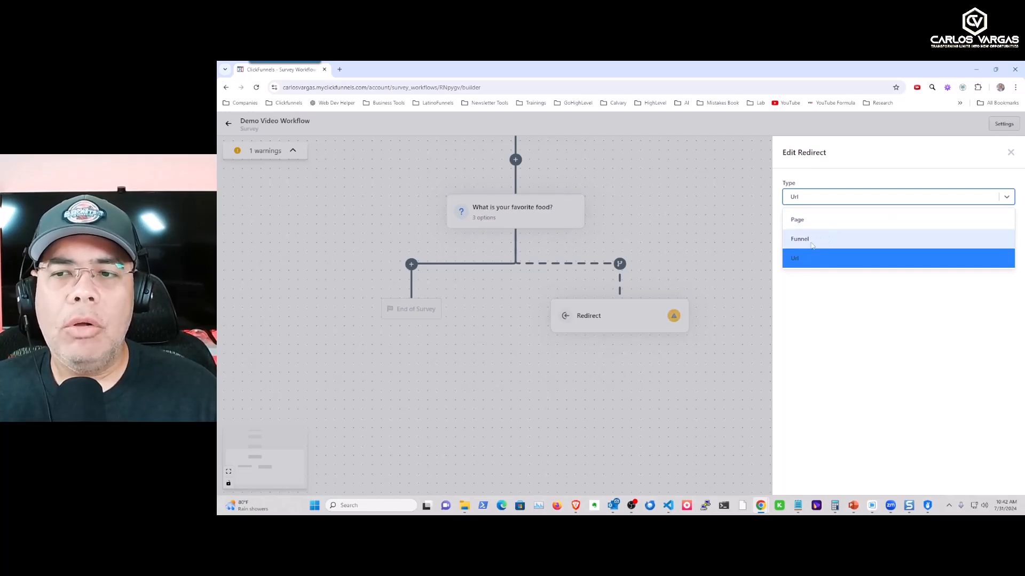
{"action": "left_click", "coordinate": [809, 264]}
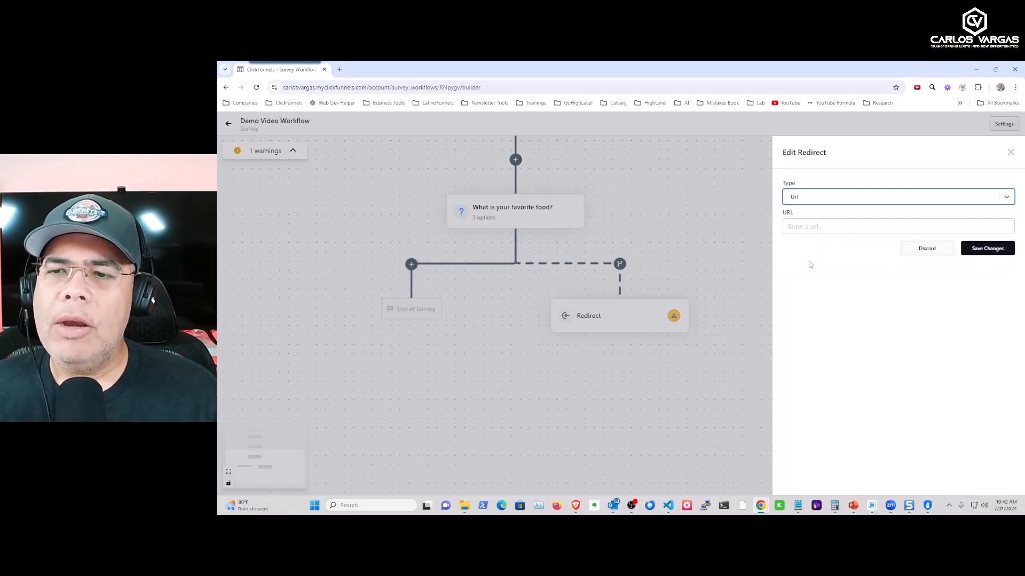
{"action": "left_click", "coordinate": [819, 228]}
{"action": "type", "text": "h"}
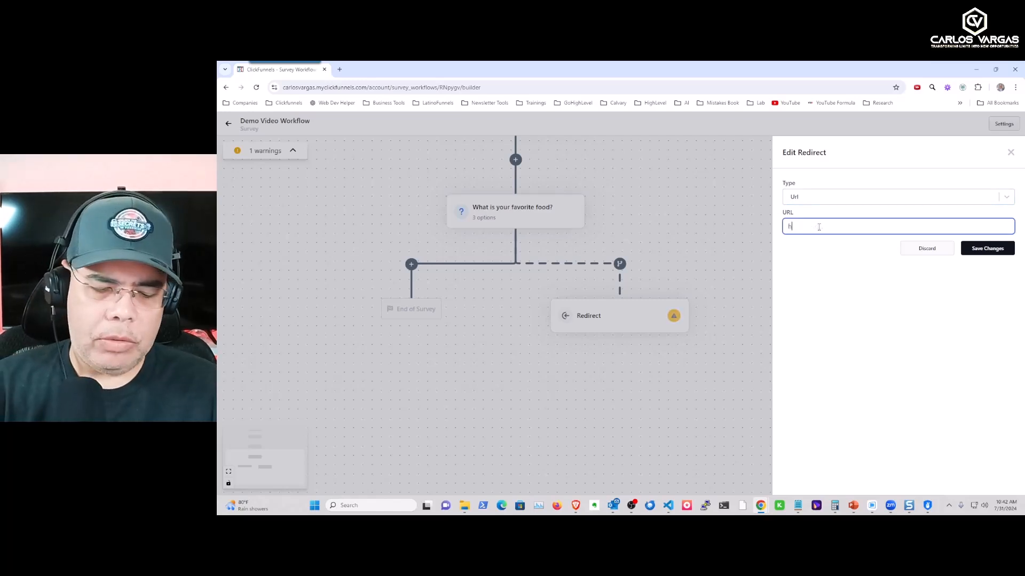
{"action": "type", "text": "ttps://www.carlosvargas.com/pizza"}
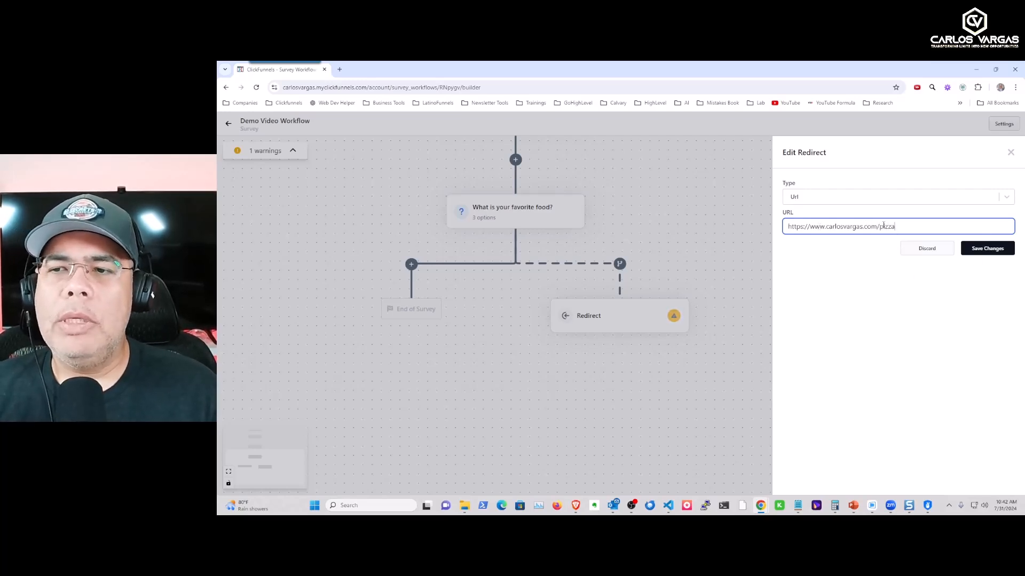
{"action": "left_click_drag", "start_coordinate": [895, 227], "coordinate": [765, 230]}
{"action": "left_click", "coordinate": [987, 248]}
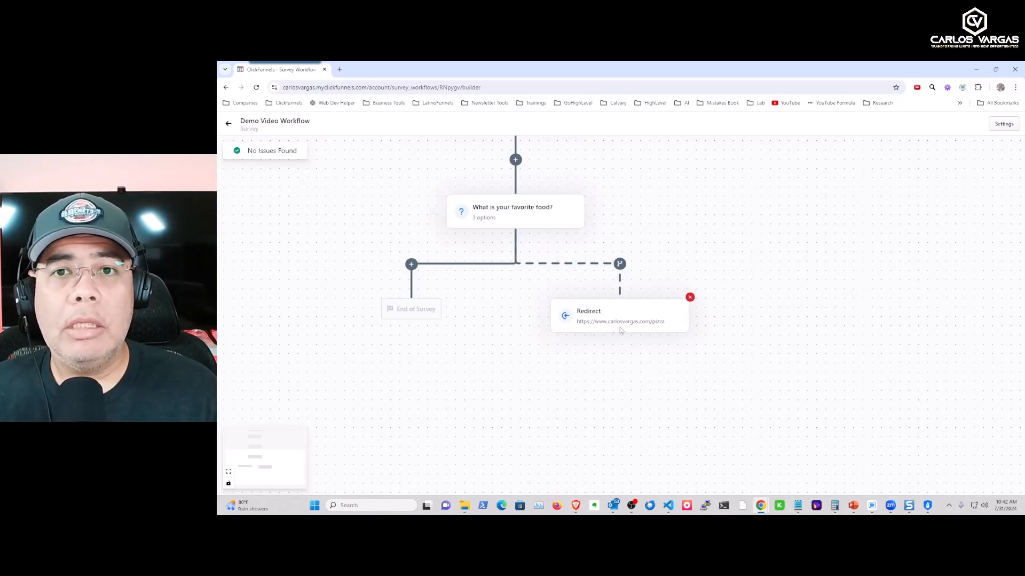
{"action": "left_click", "coordinate": [411, 264]}
{"action": "left_click", "coordinate": [453, 273]}
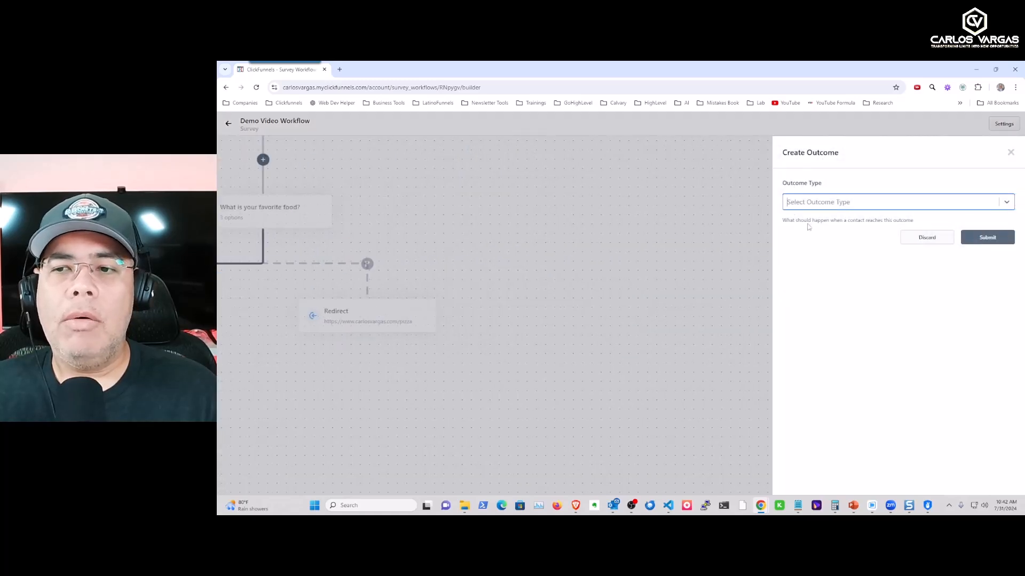
{"action": "left_click", "coordinate": [836, 200]}
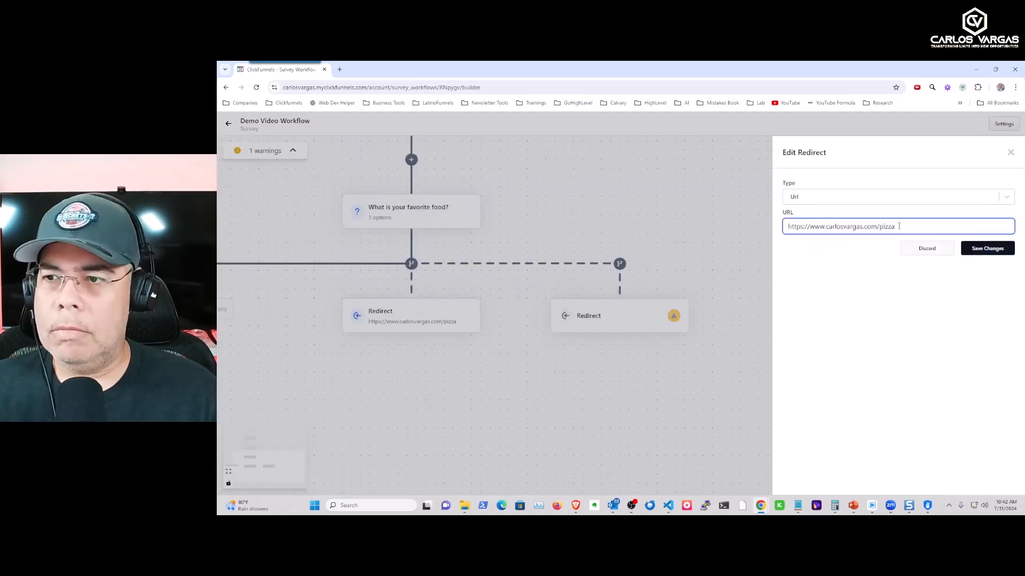
{"action": "key", "text": "Return"}
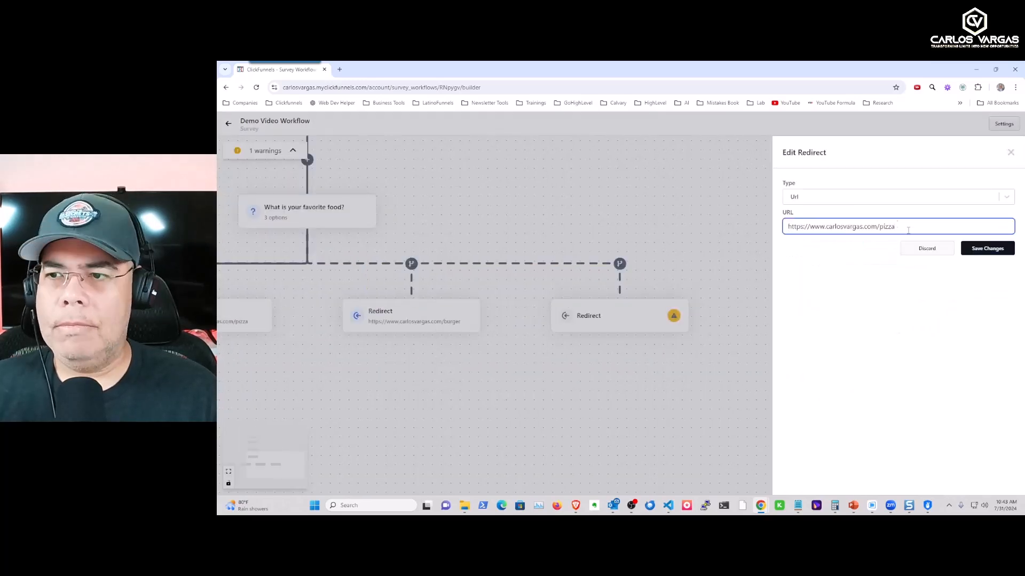
{"action": "key", "text": "BackSpace"}
{"action": "key", "text": "BackSpace"}
{"action": "key", "text": "BackSpace"}
{"action": "key", "text": "BackSpace"}
{"action": "key", "text": "BackSpace"}
{"action": "type", "text": "italian"}
{"action": "left_click", "coordinate": [981, 248]}
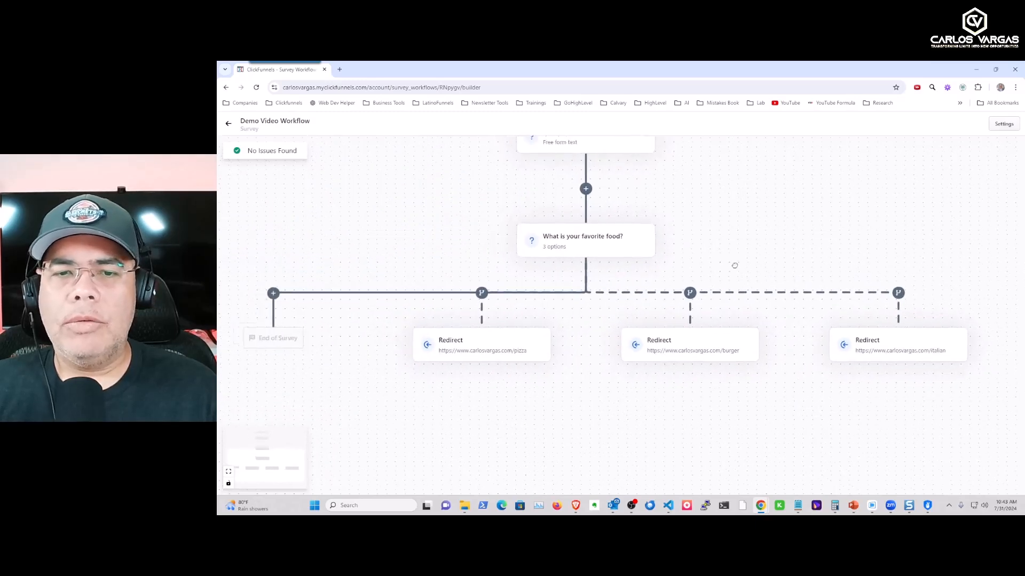
{"action": "left_click_drag", "start_coordinate": [739, 267], "coordinate": [740, 277]}
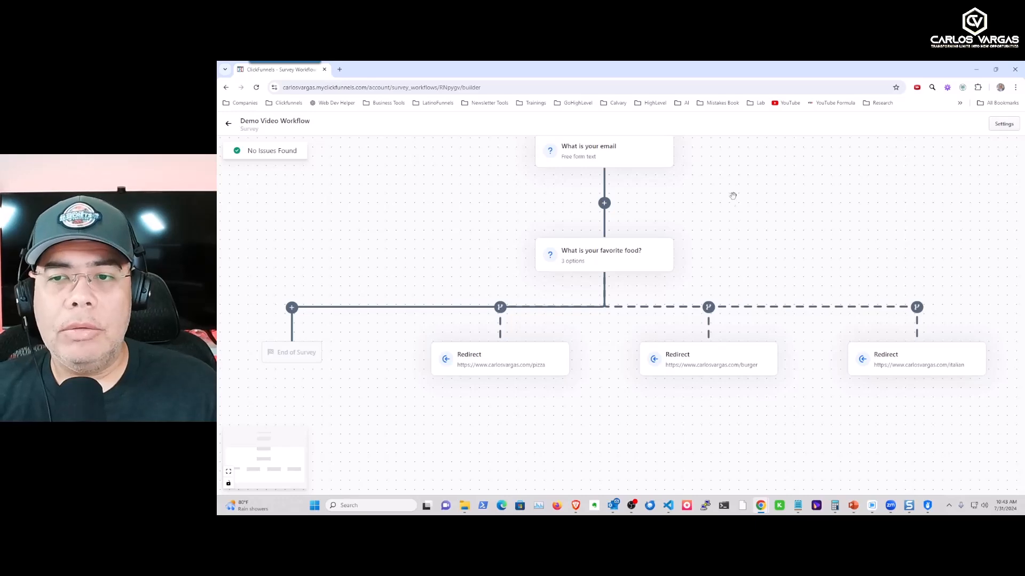
{"action": "left_click_drag", "start_coordinate": [736, 165], "coordinate": [741, 334]}
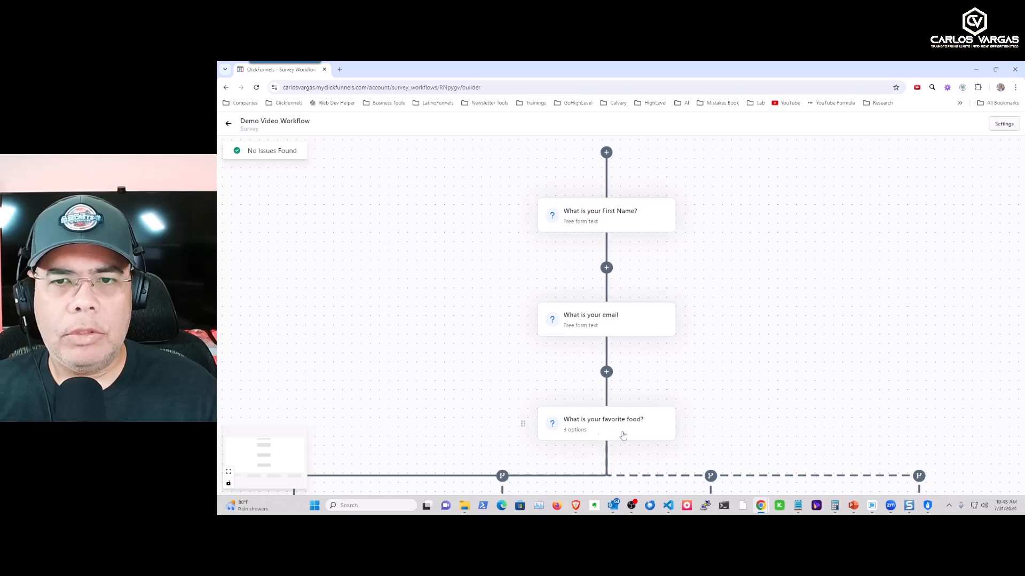
{"action": "left_click_drag", "start_coordinate": [751, 405], "coordinate": [757, 194]}
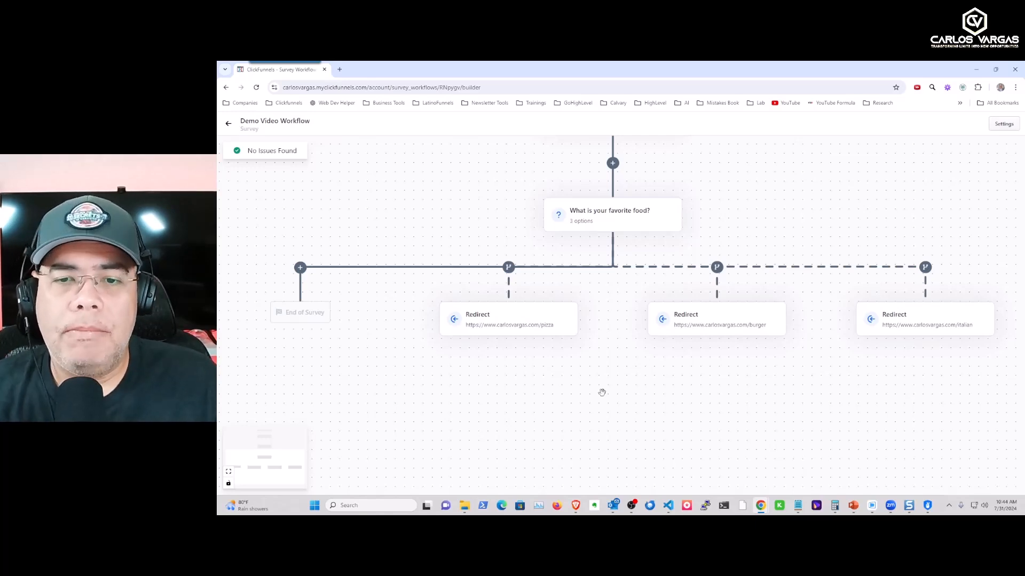
{"action": "mouse_move", "coordinate": [614, 228]}
{"action": "mouse_move", "coordinate": [778, 303]}
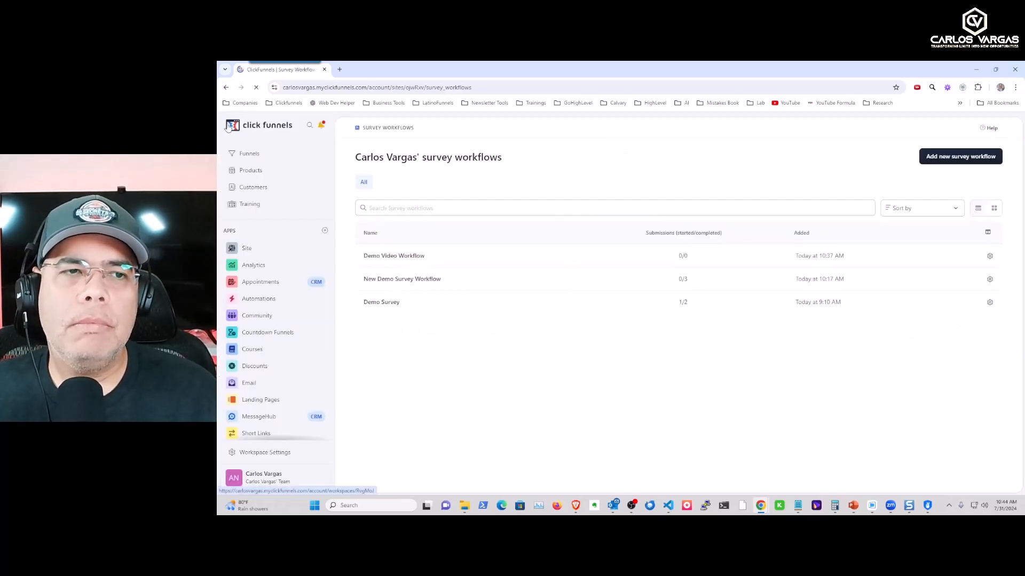
Open the Demo Survey Funnel from the Funnels list and review its Pizza, Burger and Italian pages
{"action": "left_click", "coordinate": [254, 157]}
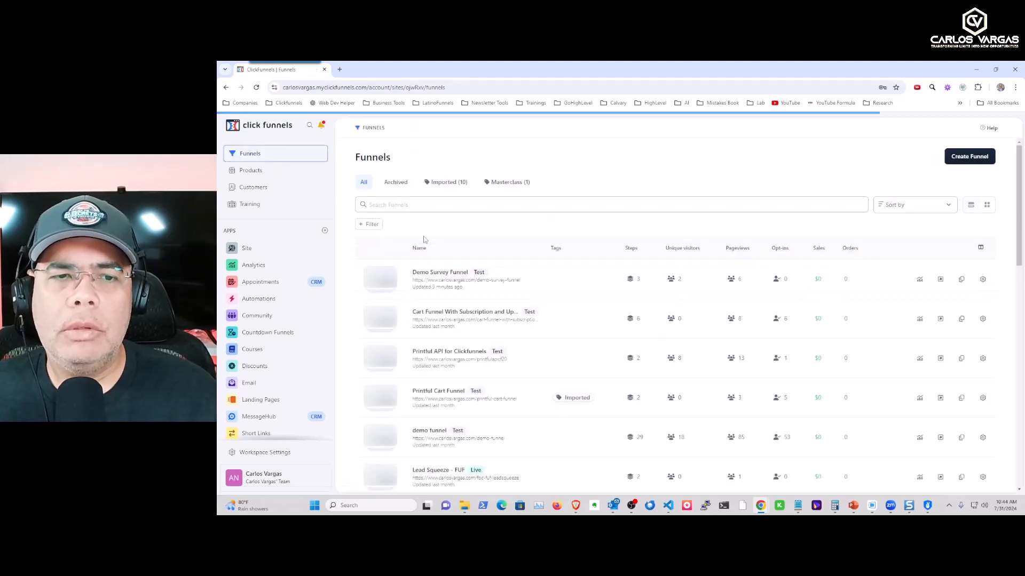
{"action": "left_click", "coordinate": [441, 275]}
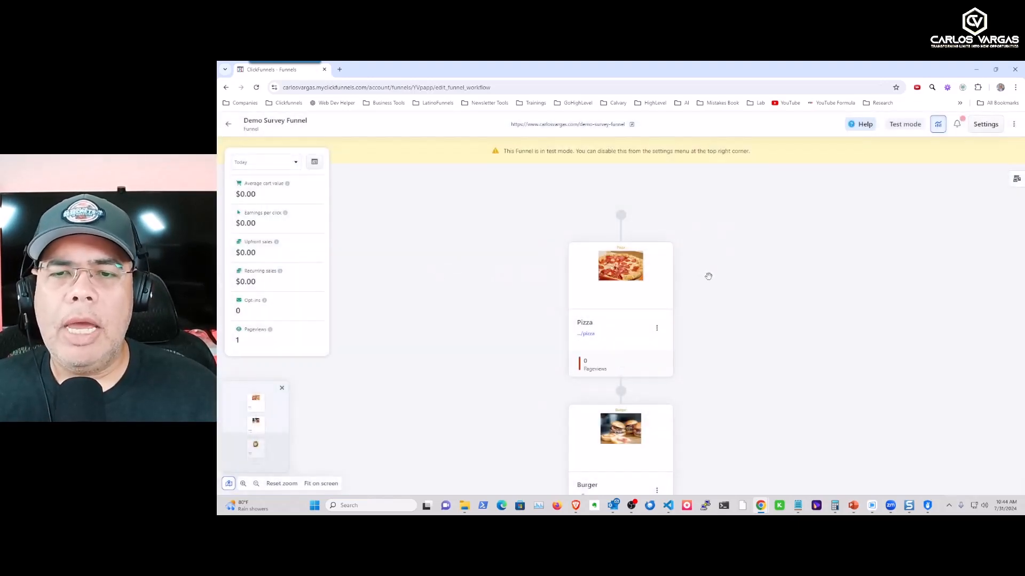
{"action": "scroll", "coordinate": [697, 268], "scroll_direction": "down", "scroll_amount": 5}
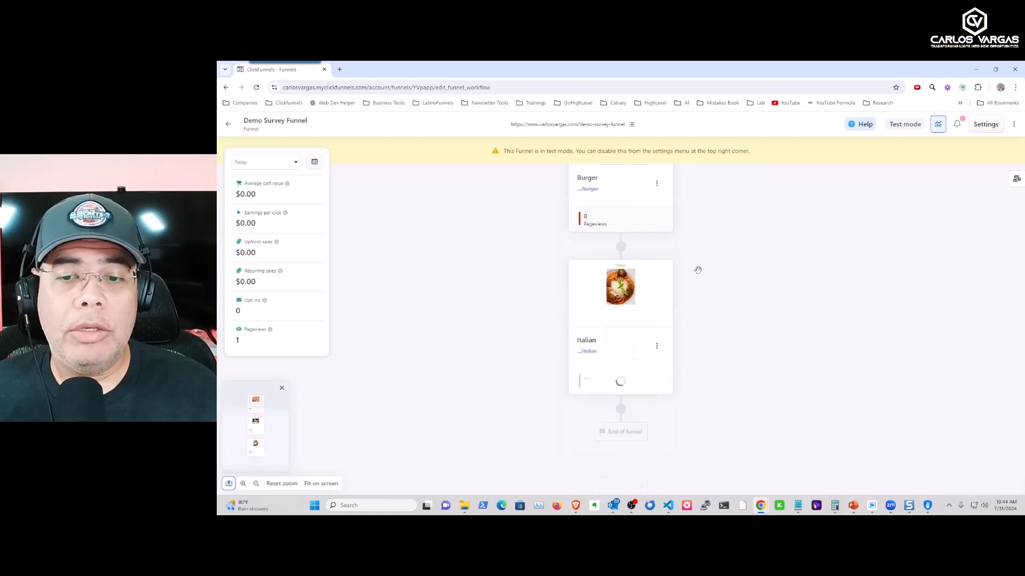
{"action": "scroll", "coordinate": [698, 269], "scroll_direction": "up", "scroll_amount": 5}
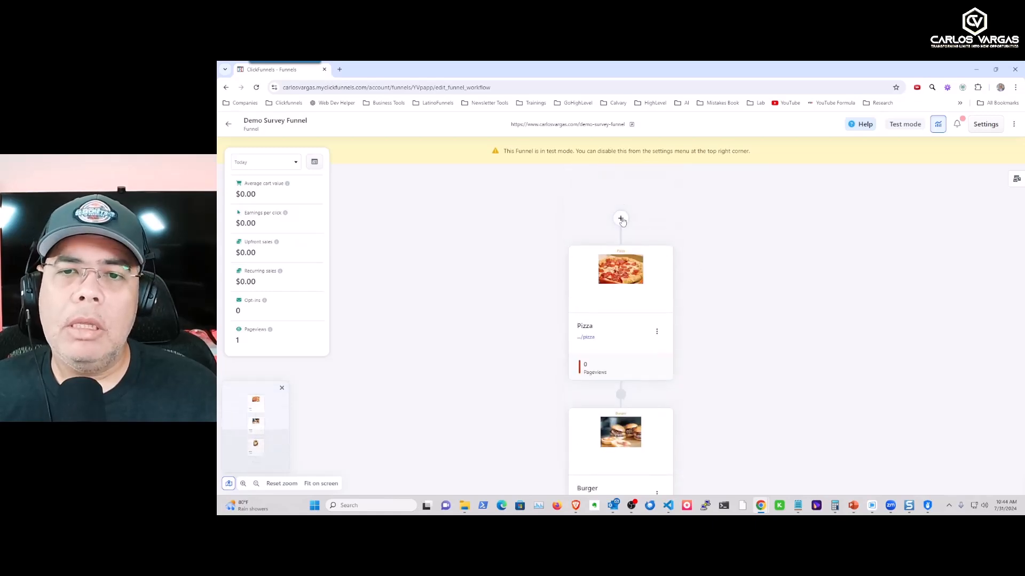
Add a new page named "Demo Video Survey" before the Pizza page and open it in the page editor
{"action": "left_click", "coordinate": [621, 222]}
{"action": "left_click", "coordinate": [913, 169]}
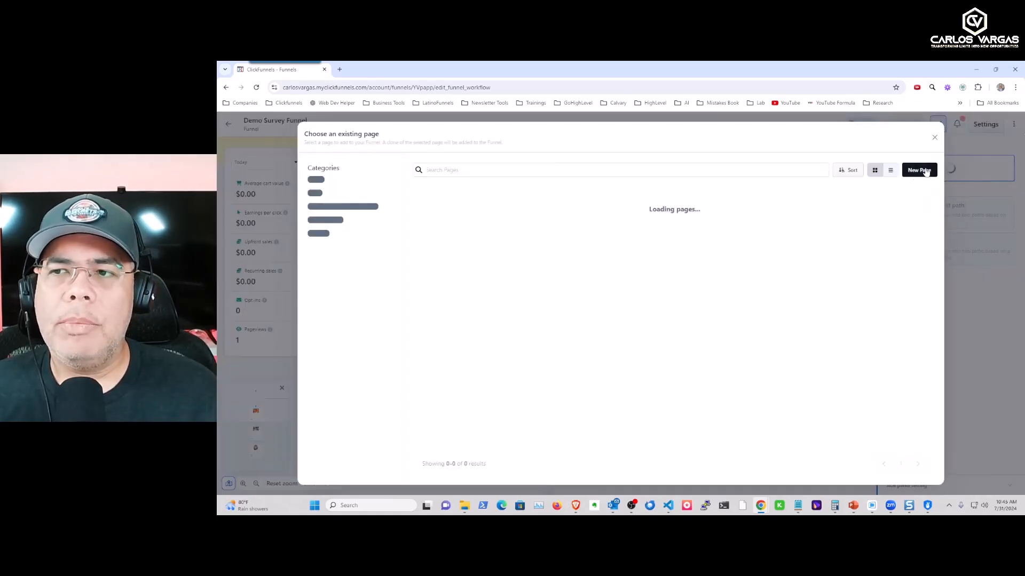
{"action": "left_click", "coordinate": [919, 168]}
{"action": "type", "text": "Demo Video Survey"}
{"action": "left_click", "coordinate": [694, 413]}
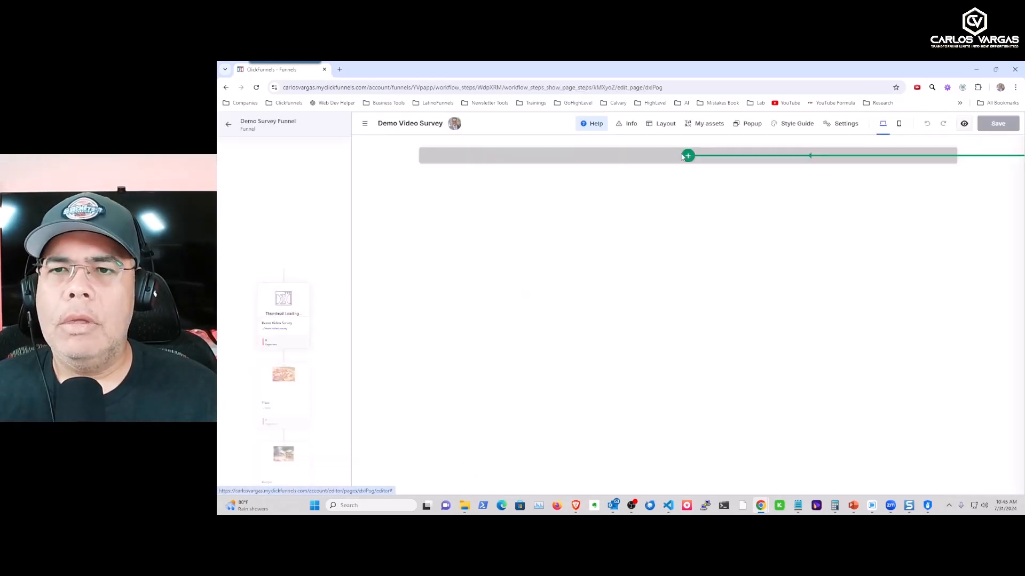
Add a one-column row to the blank page, containing a Headline element with a Survey element below it
{"action": "left_click", "coordinate": [724, 181]}
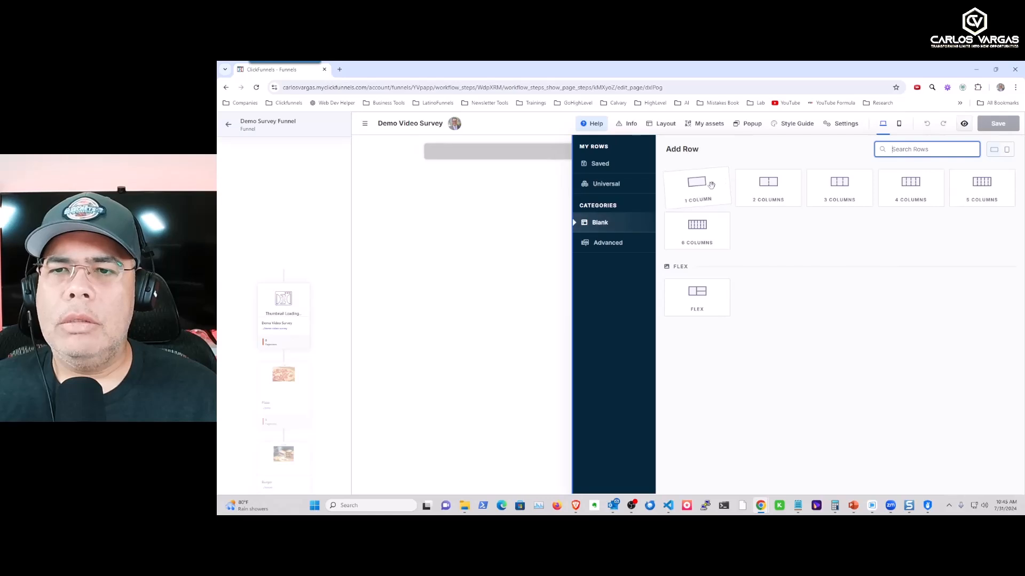
{"action": "left_click", "coordinate": [706, 190]}
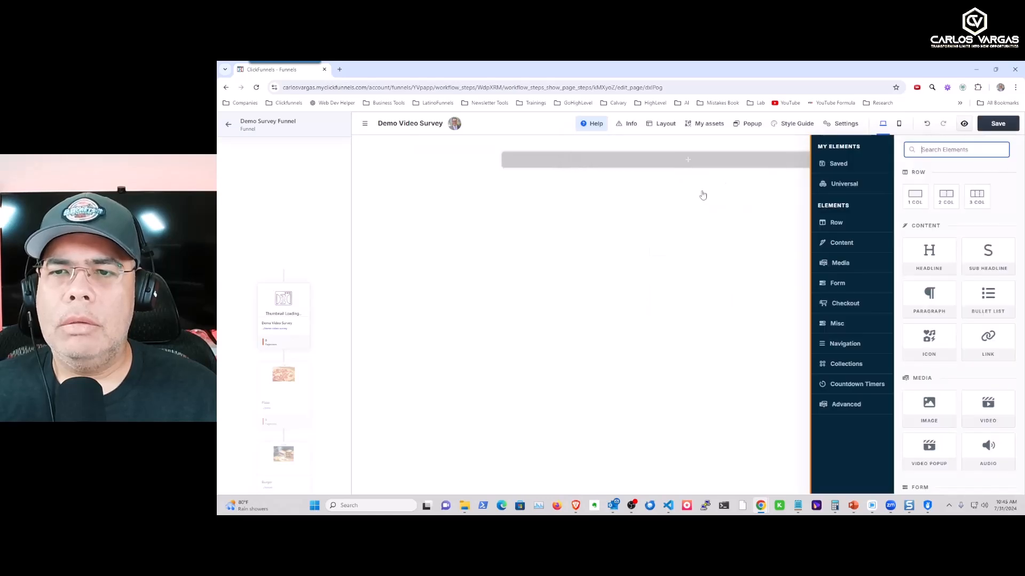
{"action": "left_click", "coordinate": [929, 249]}
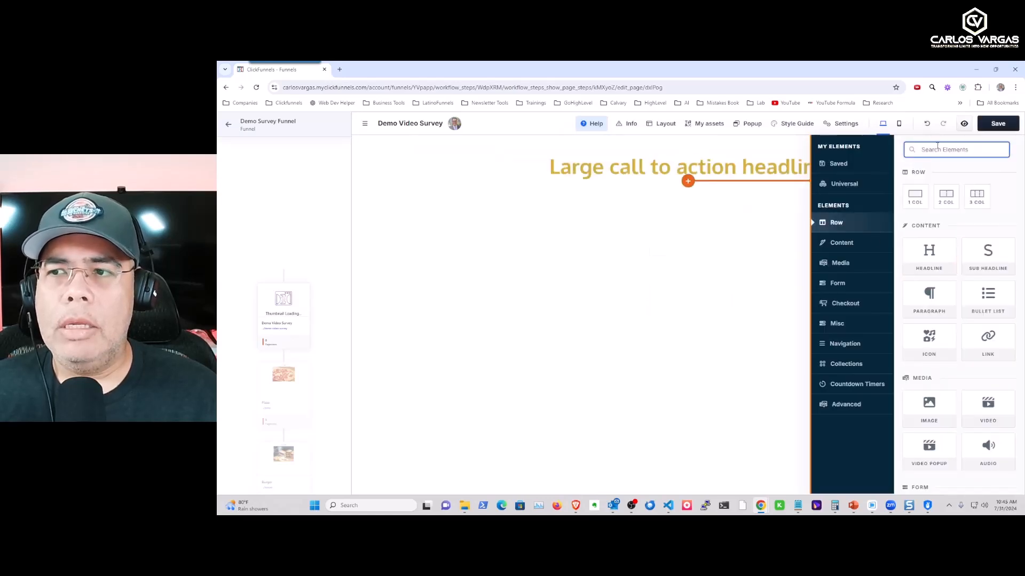
{"action": "type", "text": "surv"}
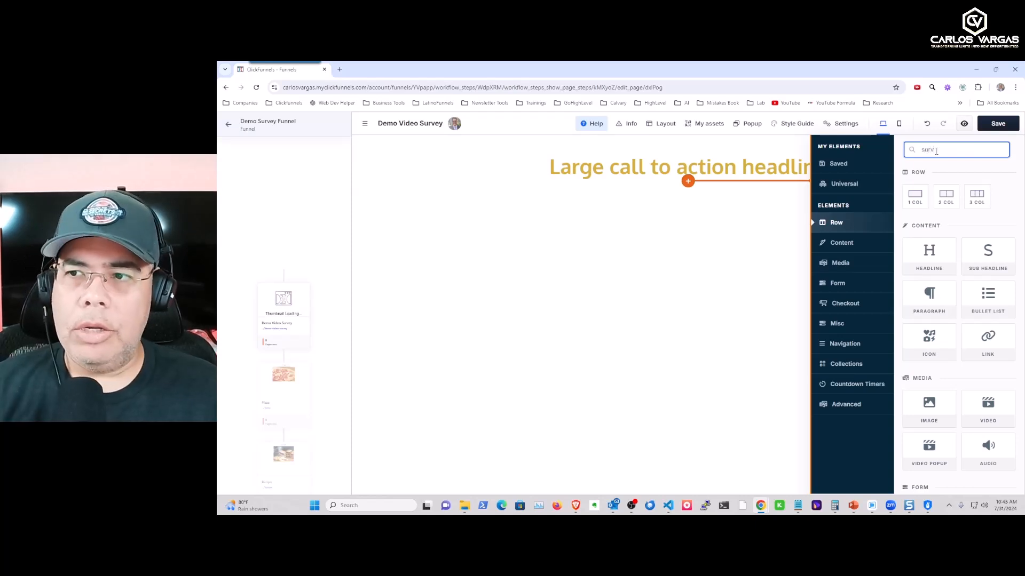
{"action": "left_click_drag", "start_coordinate": [928, 207], "coordinate": [930, 207]}
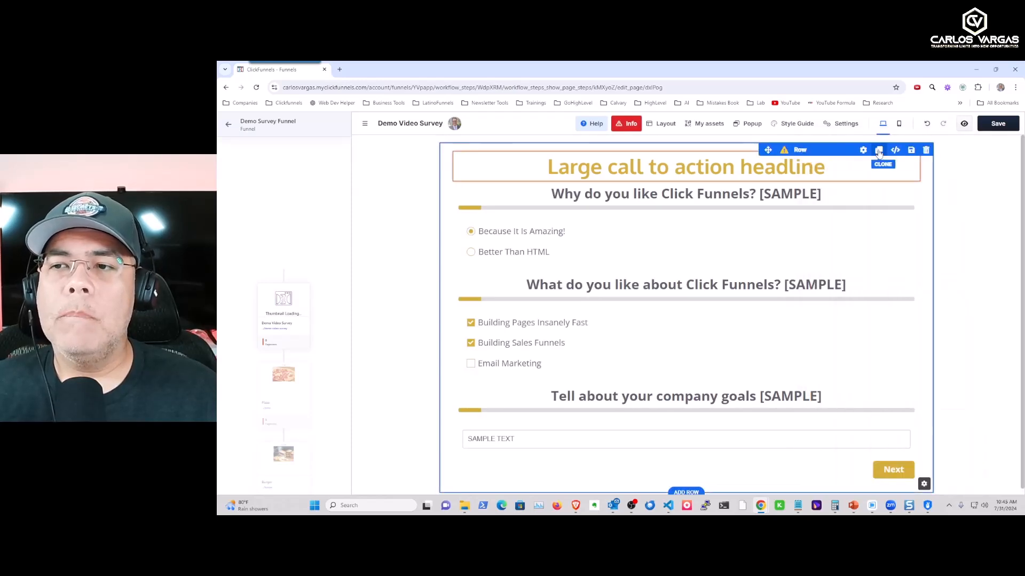
Narrow the row holding the headline and survey to a width of 714 px
{"action": "left_click", "coordinate": [875, 155]}
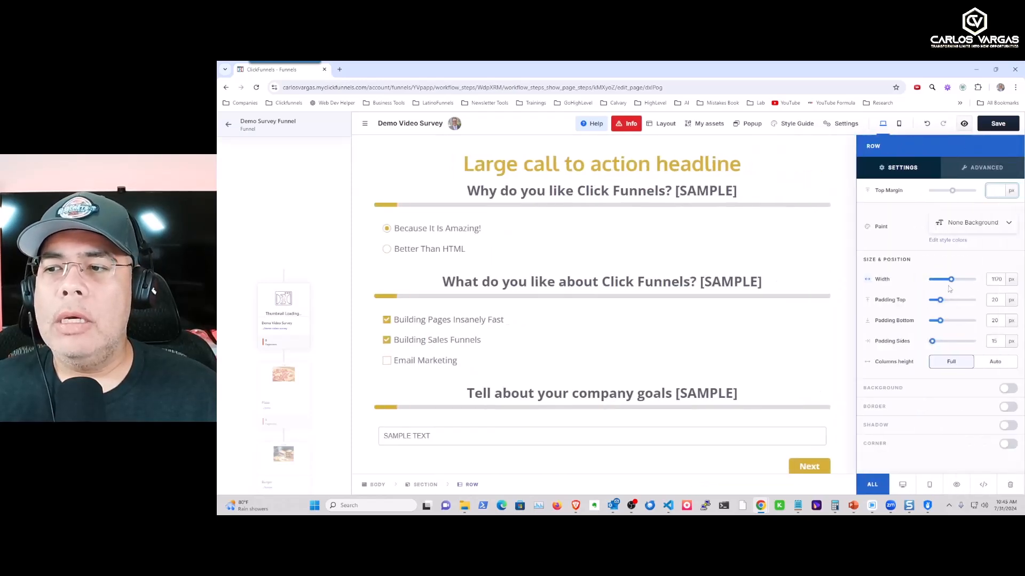
{"action": "left_click_drag", "start_coordinate": [951, 284], "coordinate": [944, 283]}
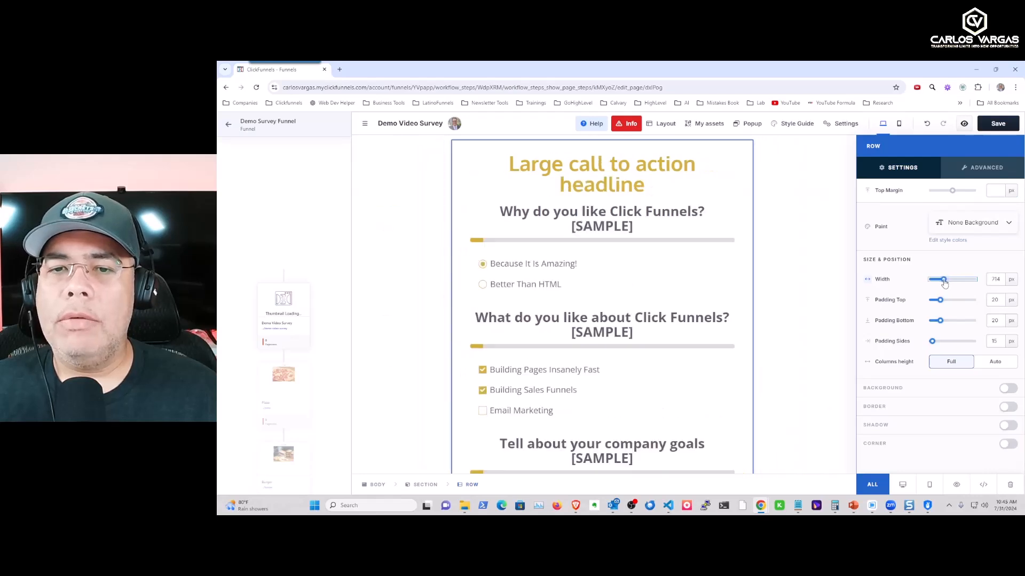
{"action": "left_click", "coordinate": [725, 171]}
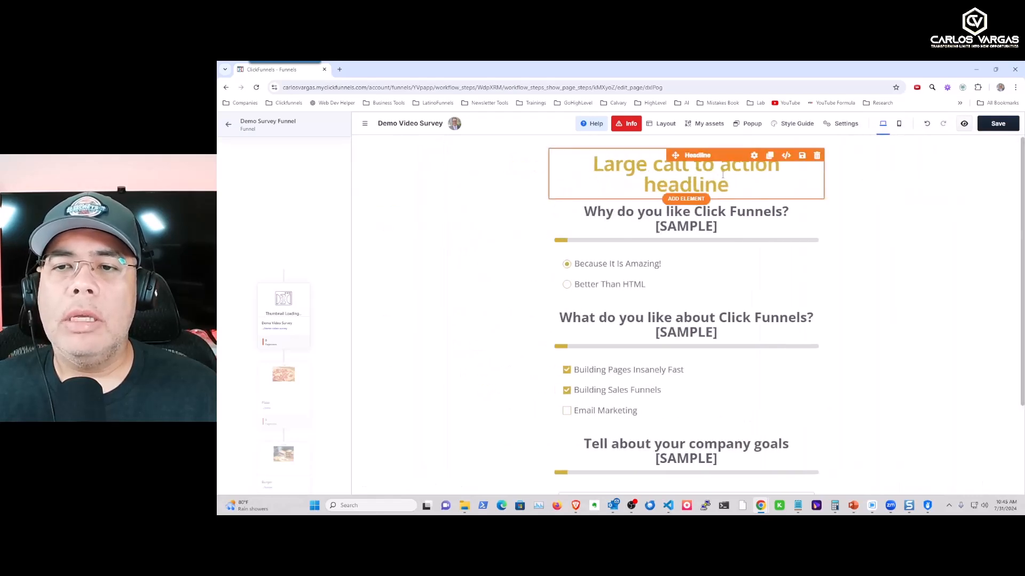
Replace the sample headline text above the survey with "Demo Survey Funnel"
{"action": "double_click", "coordinate": [725, 171]}
{"action": "key", "text": "ctrl+a"}
{"action": "type", "text": "Dem"}
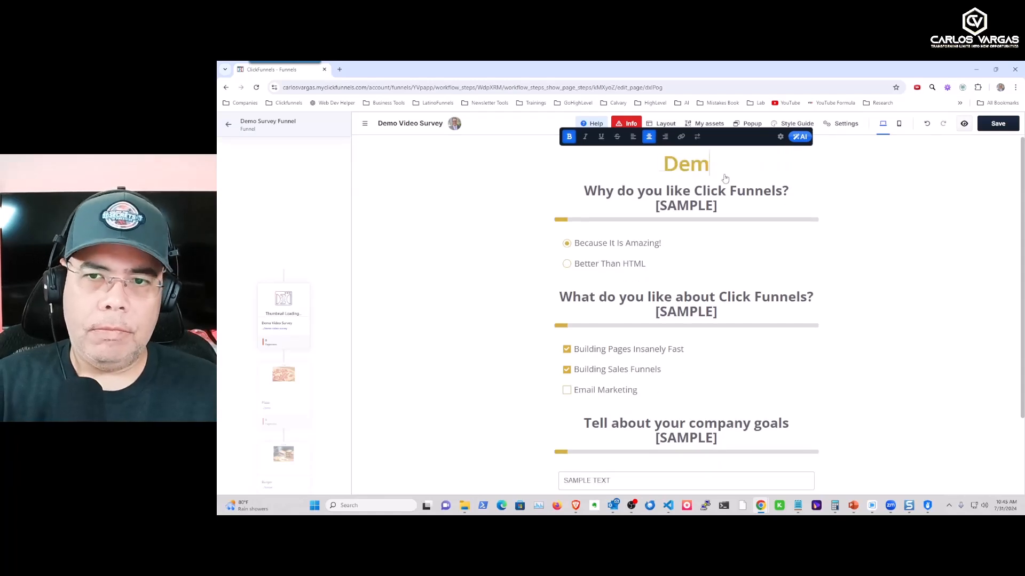
{"action": "type", "text": "o Survey "}
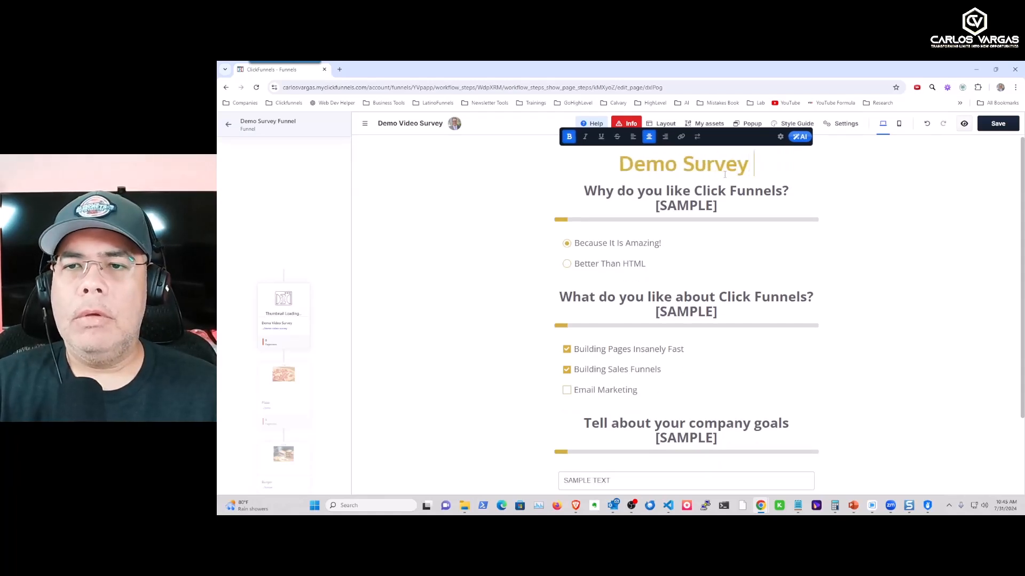
{"action": "type", "text": "Funnel"}
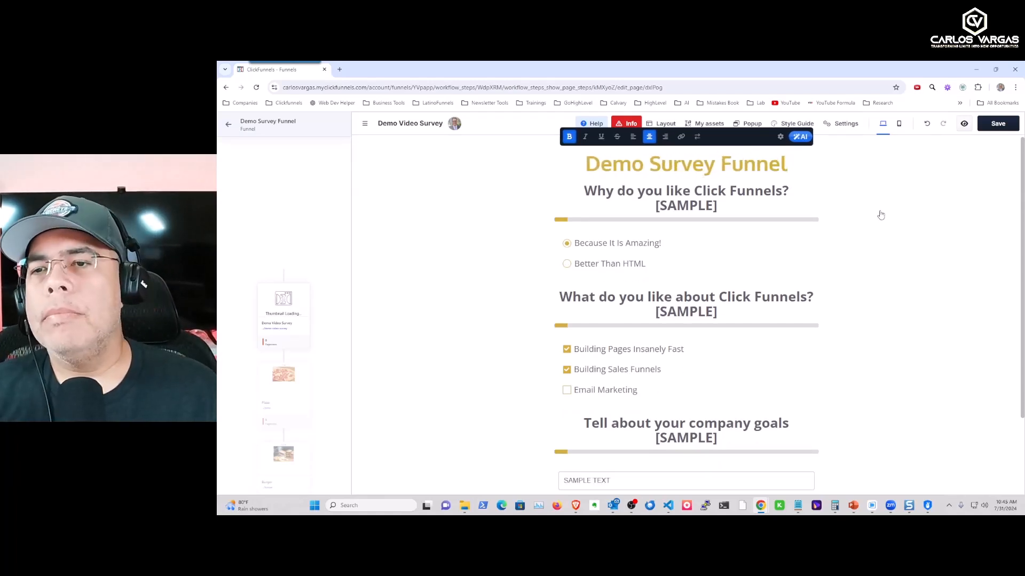
{"action": "left_click", "coordinate": [876, 214]}
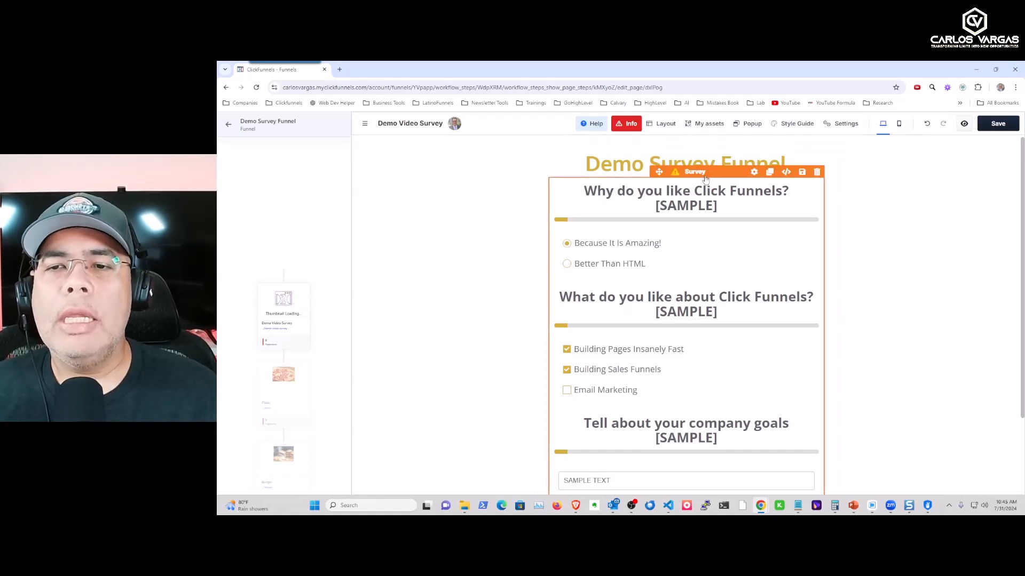
Assign the "Demo Video Workflow" survey to the Survey element and save the page
{"action": "left_click", "coordinate": [755, 173]}
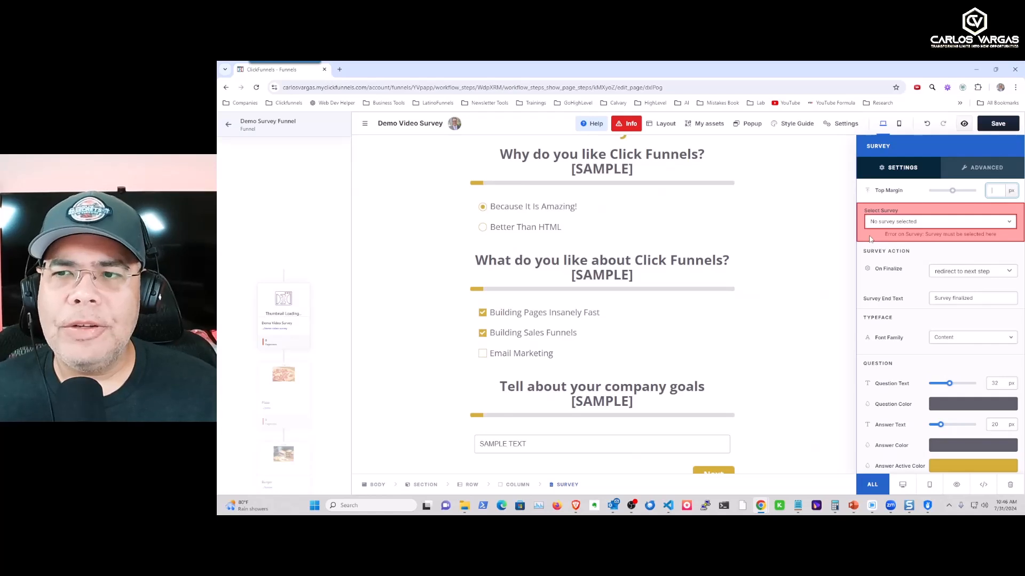
{"action": "left_click", "coordinate": [1008, 223]}
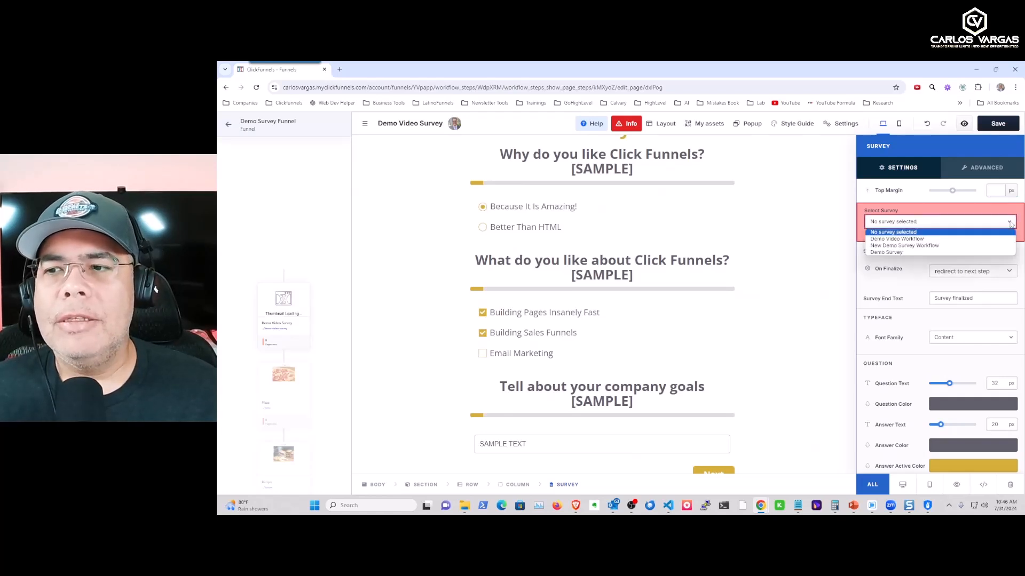
{"action": "left_click", "coordinate": [894, 238]}
{"action": "left_click", "coordinate": [998, 123]}
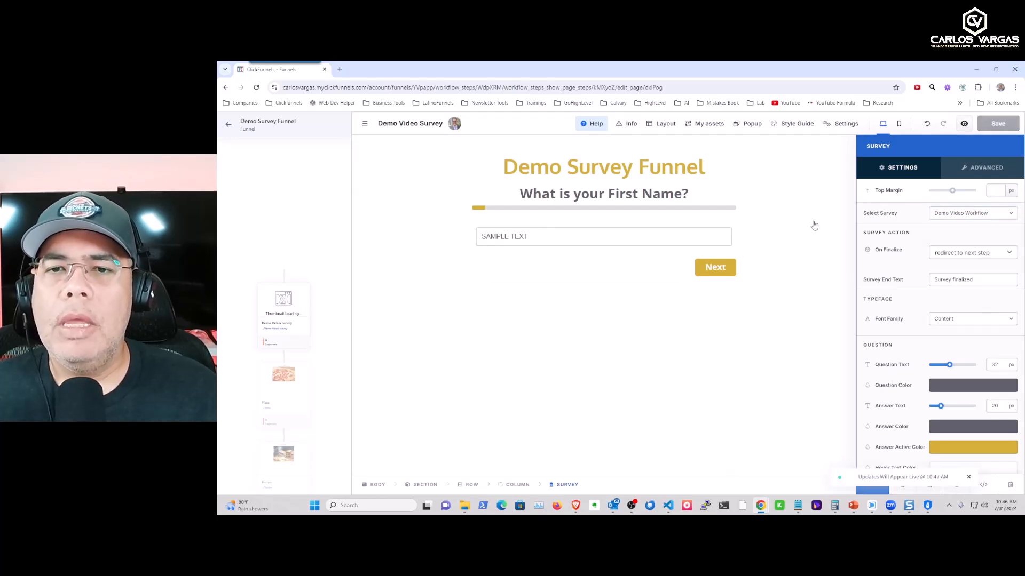
Preview the page, copy its URL without the preview parameter, and load that address in an incognito window
{"action": "left_click", "coordinate": [965, 124]}
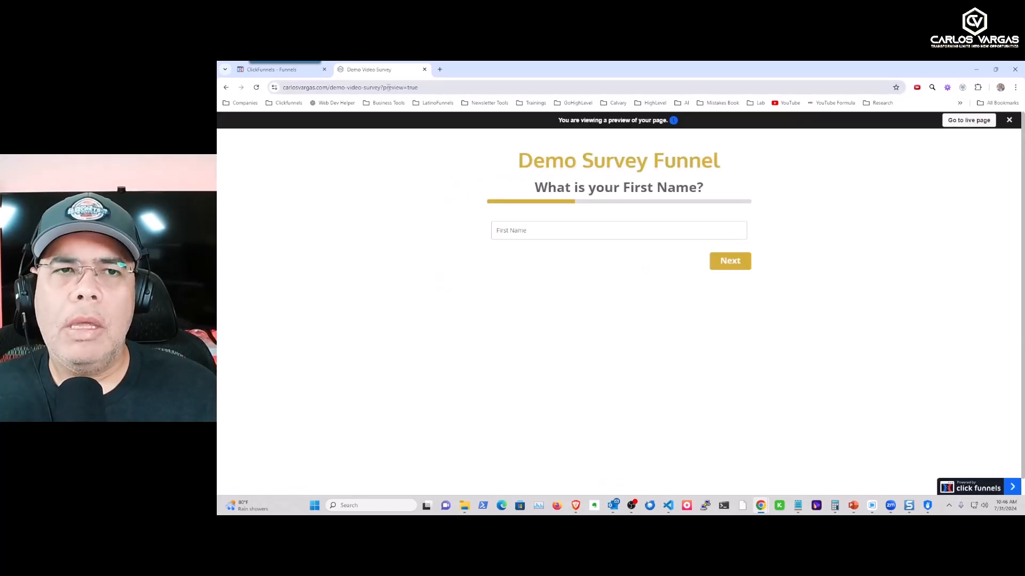
{"action": "left_click_drag", "start_coordinate": [380, 87], "coordinate": [268, 90]}
{"action": "key", "text": "ctrl+c"}
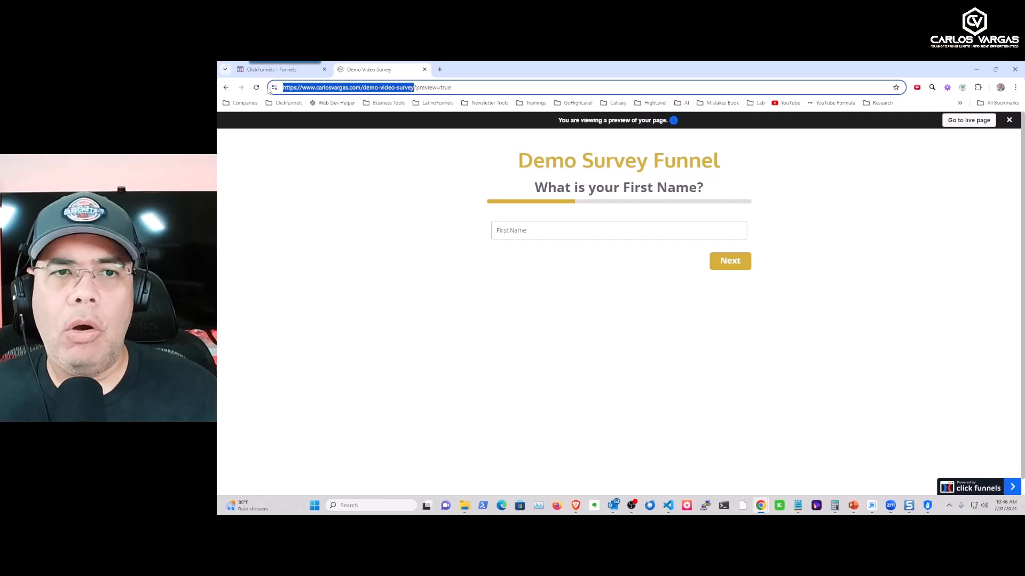
{"action": "left_click", "coordinate": [1015, 87]}
{"action": "left_click", "coordinate": [926, 131]}
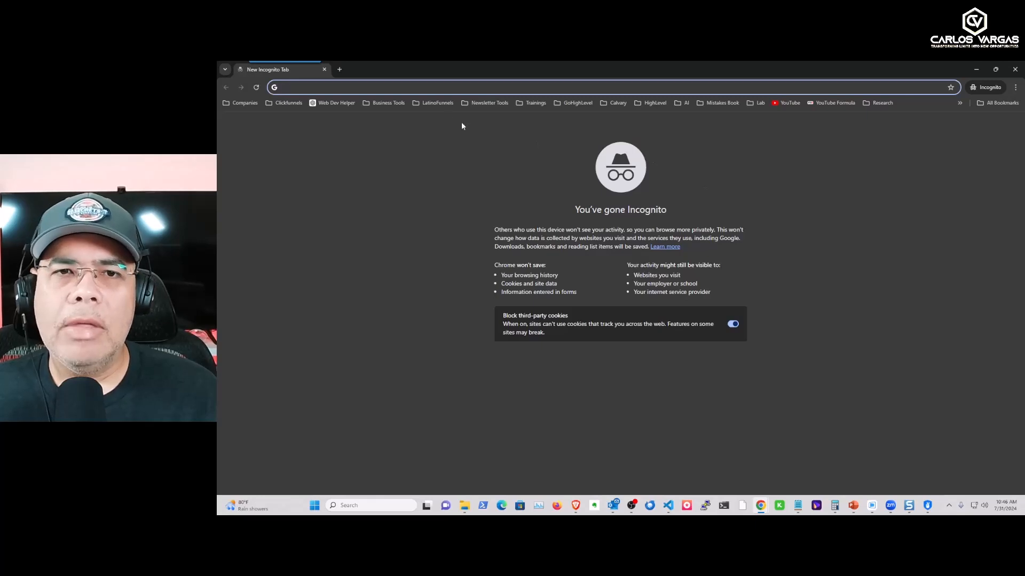
{"action": "key", "text": "ctrl+v"}
{"action": "key", "text": "Return"}
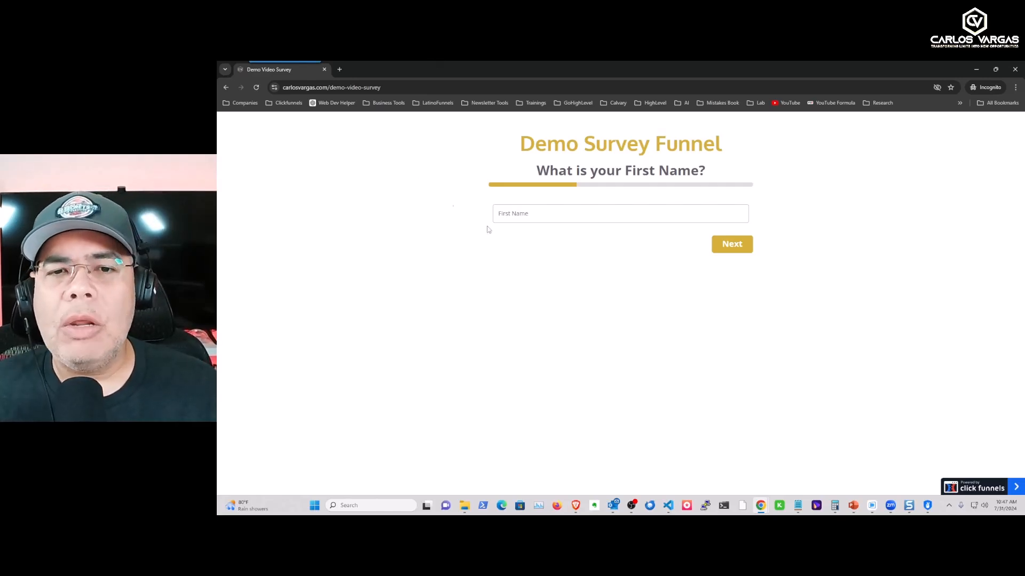
Complete the live survey with a test first name and e-mail address, choosing Italian as the favorite food
{"action": "left_click", "coordinate": [535, 215]}
{"action": "type", "text": "Demo 3"}
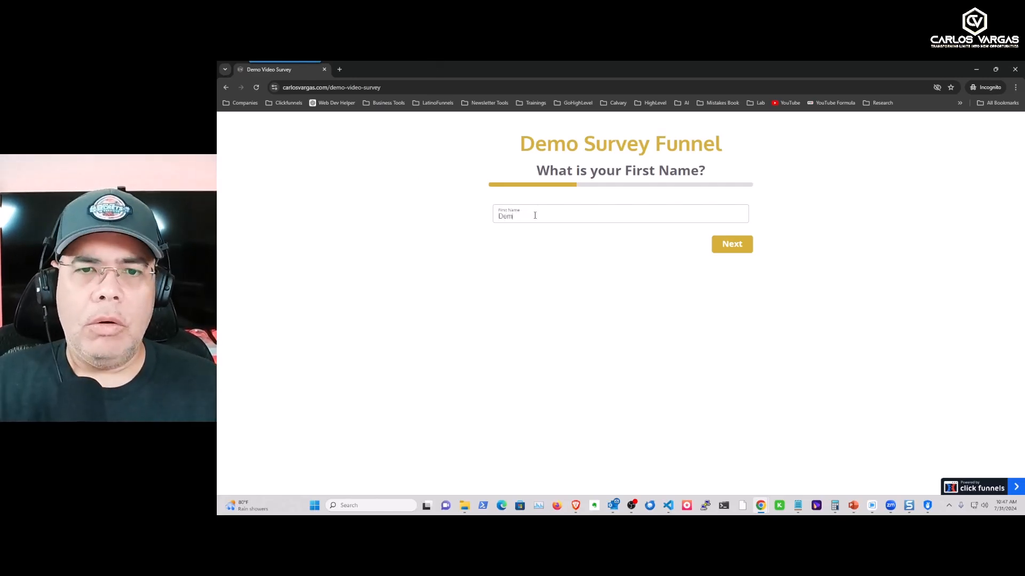
{"action": "key", "text": "Return"}
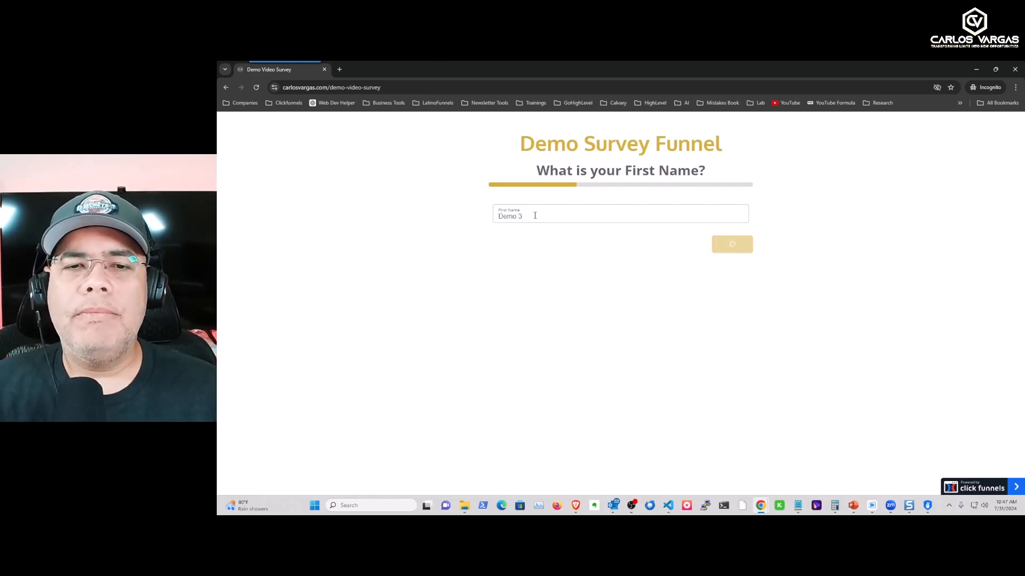
{"action": "left_click", "coordinate": [537, 216]}
{"action": "type", "text": "demo3@example.com"}
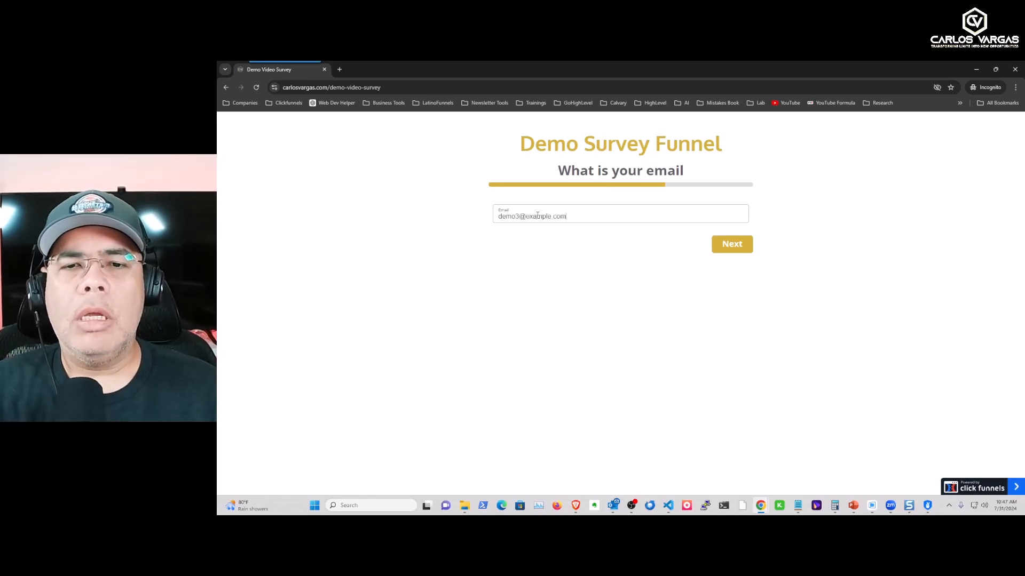
{"action": "left_click", "coordinate": [731, 247]}
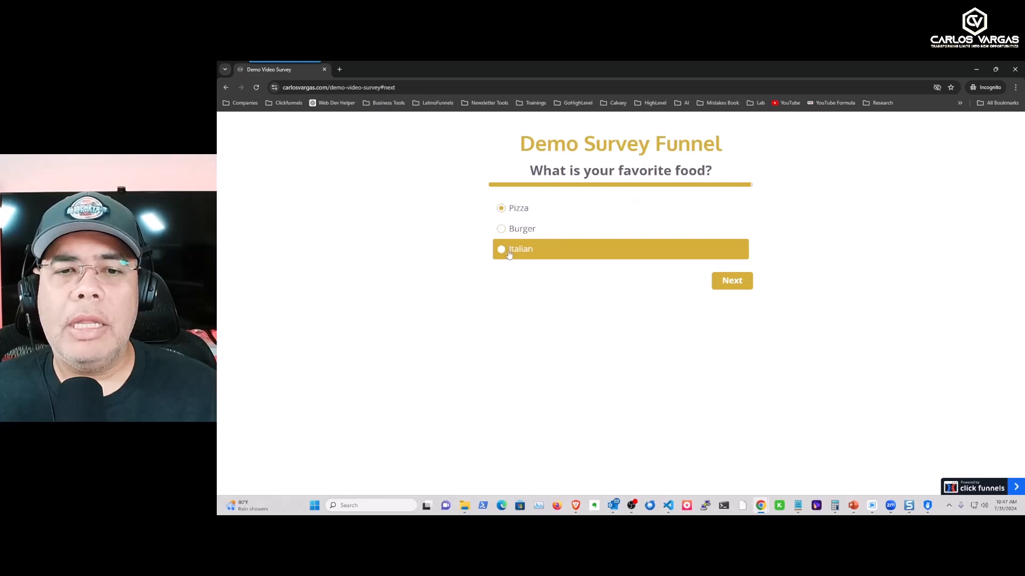
{"action": "left_click", "coordinate": [738, 283]}
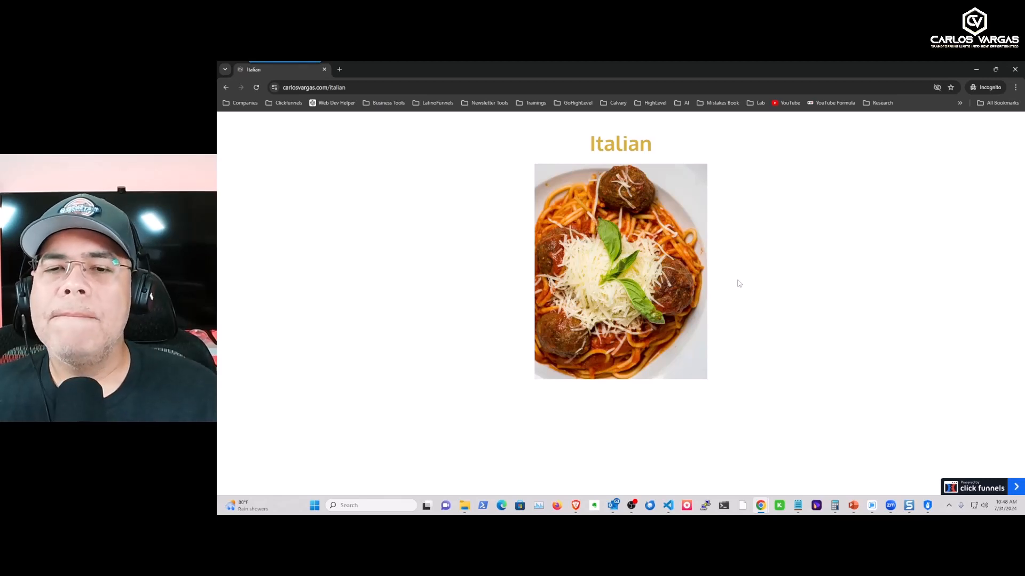
Return to the ClickFunnels workspace and open the most recently added test contact from the Contacts list
{"action": "left_click", "coordinate": [975, 70]}
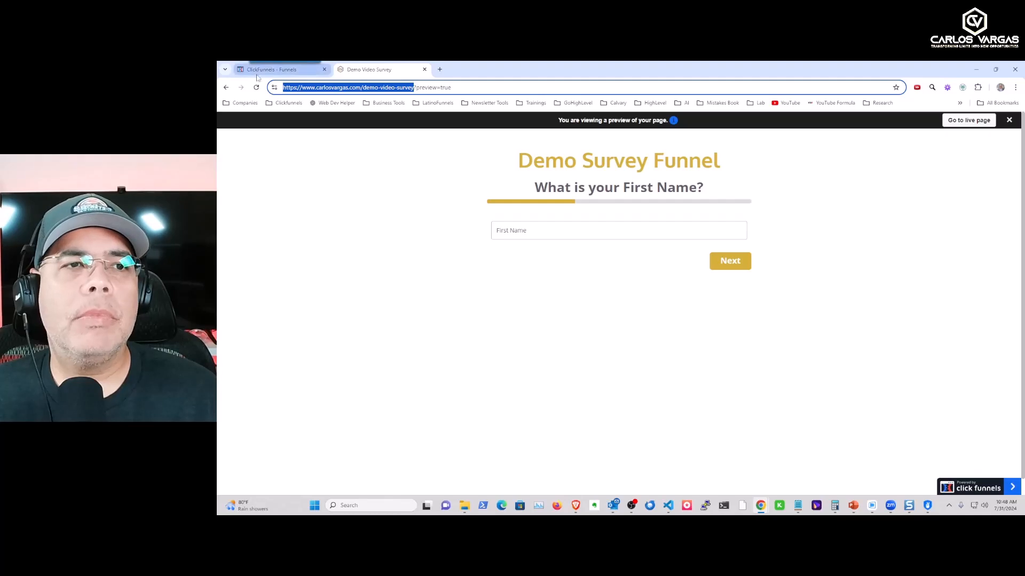
{"action": "left_click", "coordinate": [262, 72]}
{"action": "left_click", "coordinate": [230, 126]}
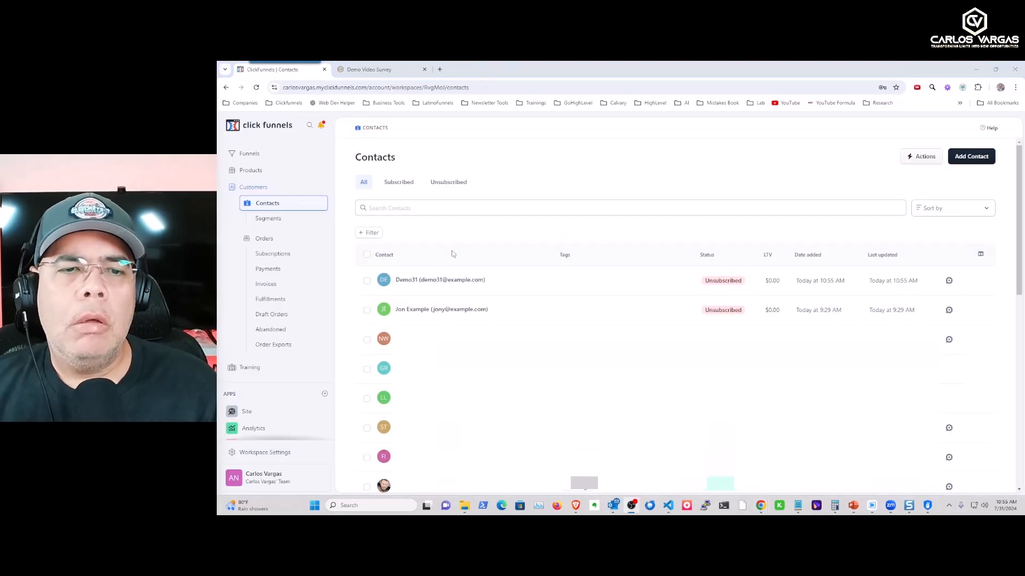
{"action": "left_click", "coordinate": [412, 284]}
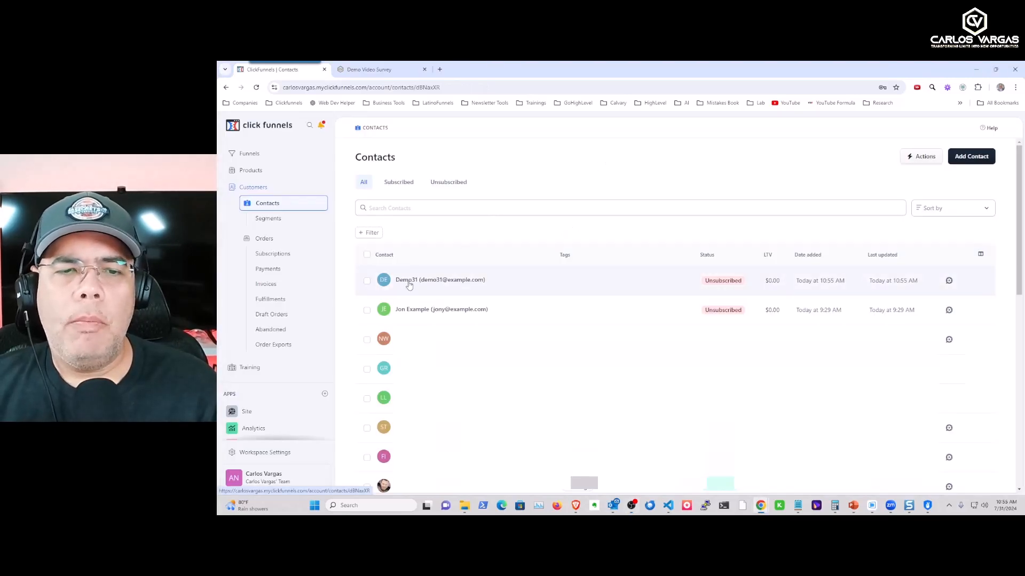